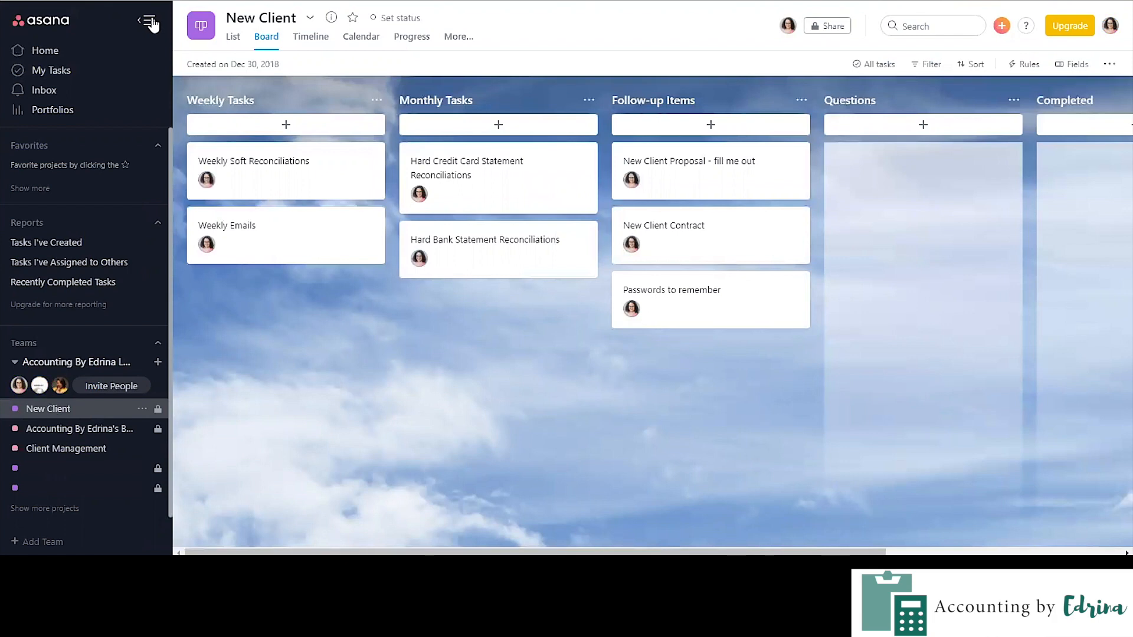
pyautogui.click(149, 23)
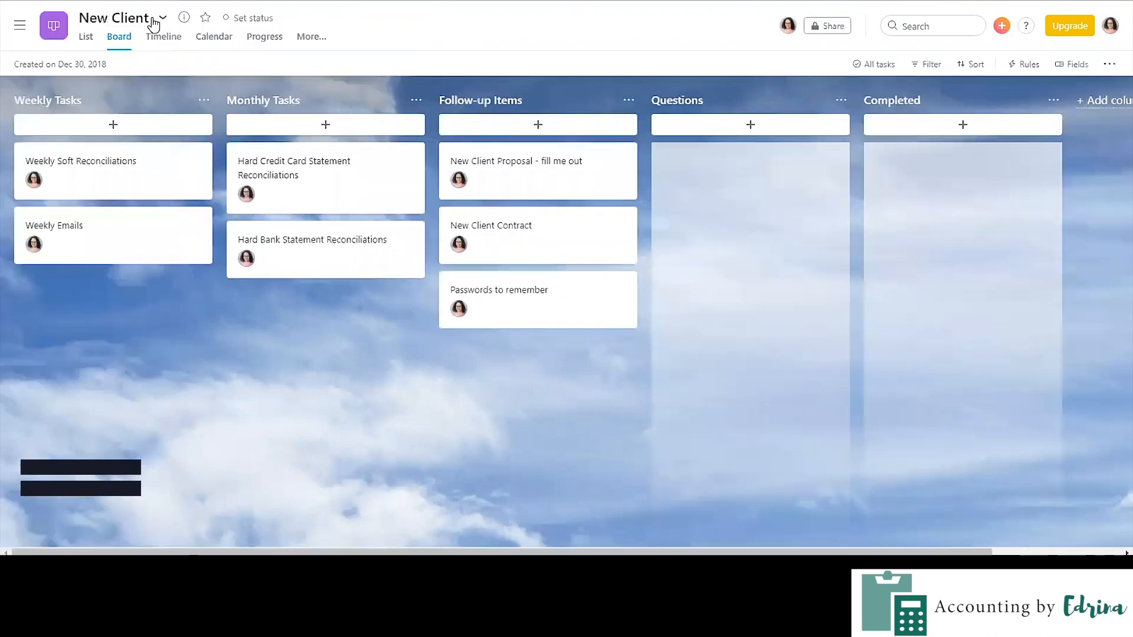
pyautogui.click(20, 24)
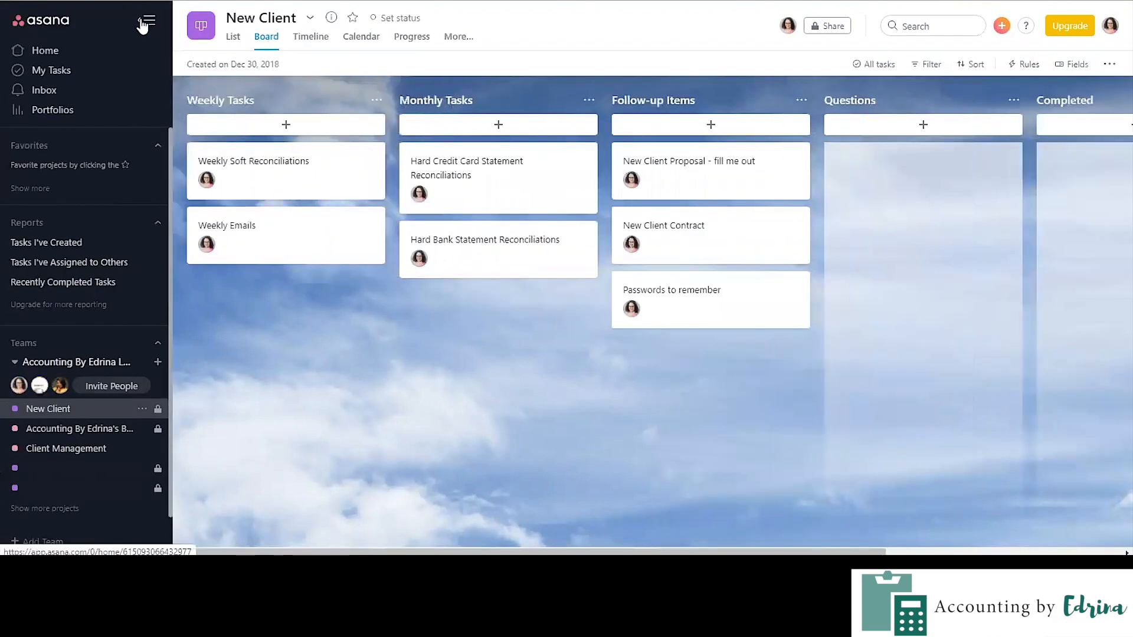
pyautogui.click(145, 23)
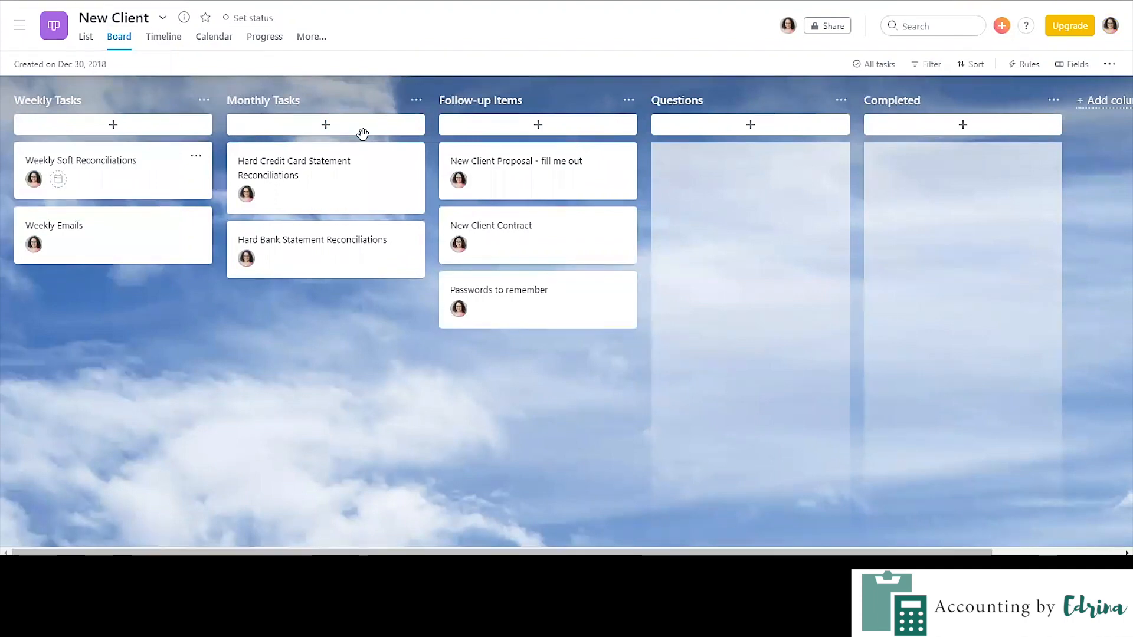
# Duplicate the New Client project with the default name and included items, and open the duplicate's board with the sidebar hidden
pyautogui.click(15, 27)
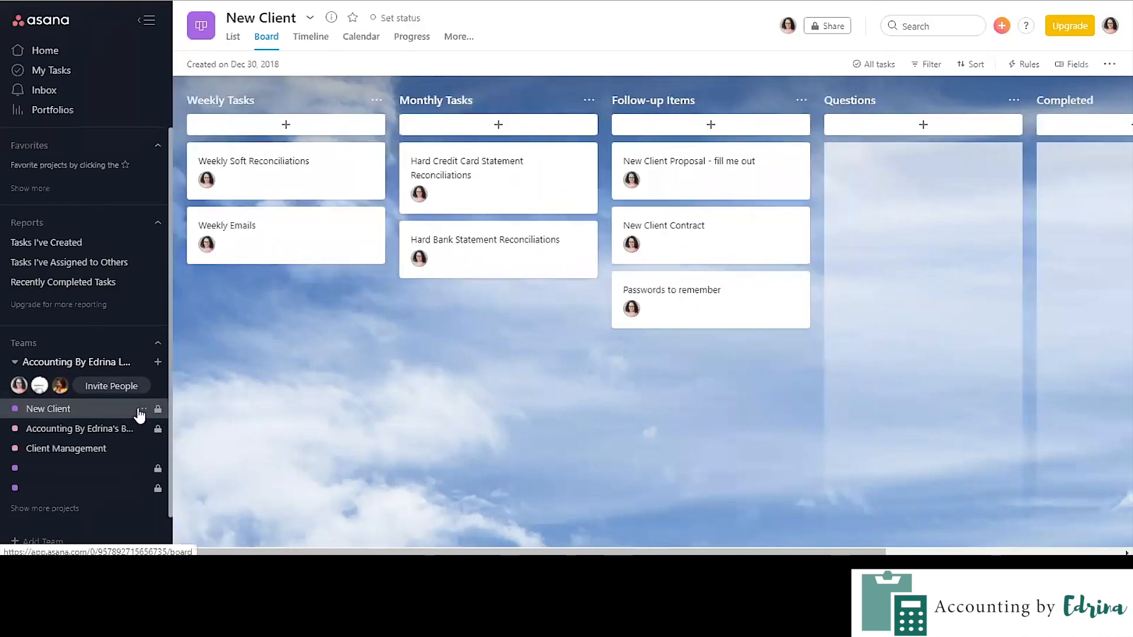
pyautogui.click(141, 410)
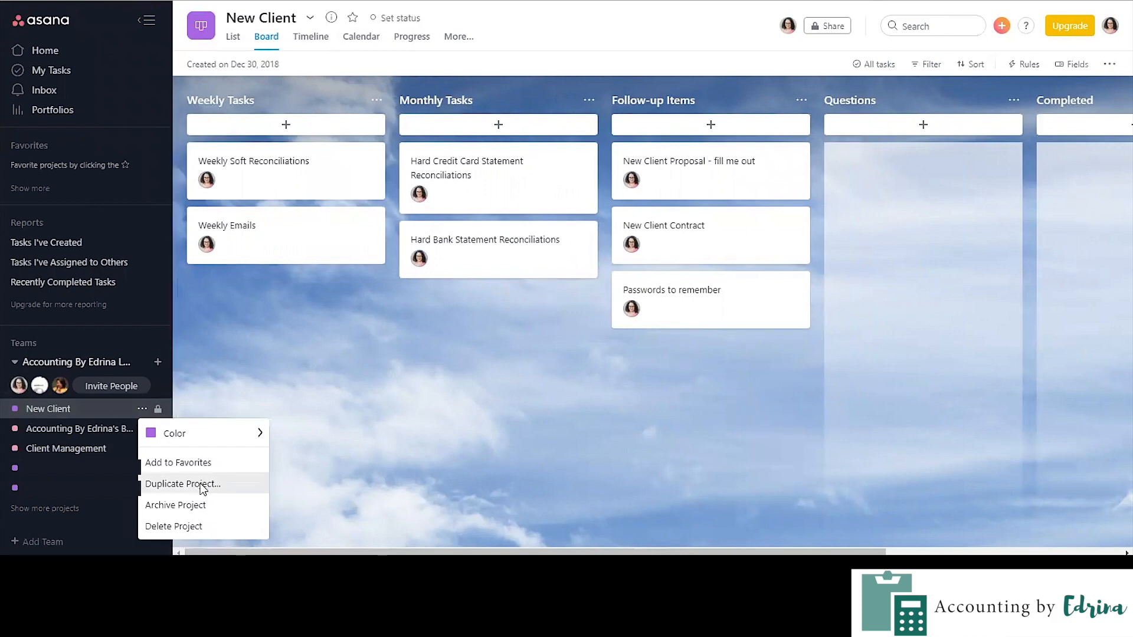
pyautogui.click(200, 484)
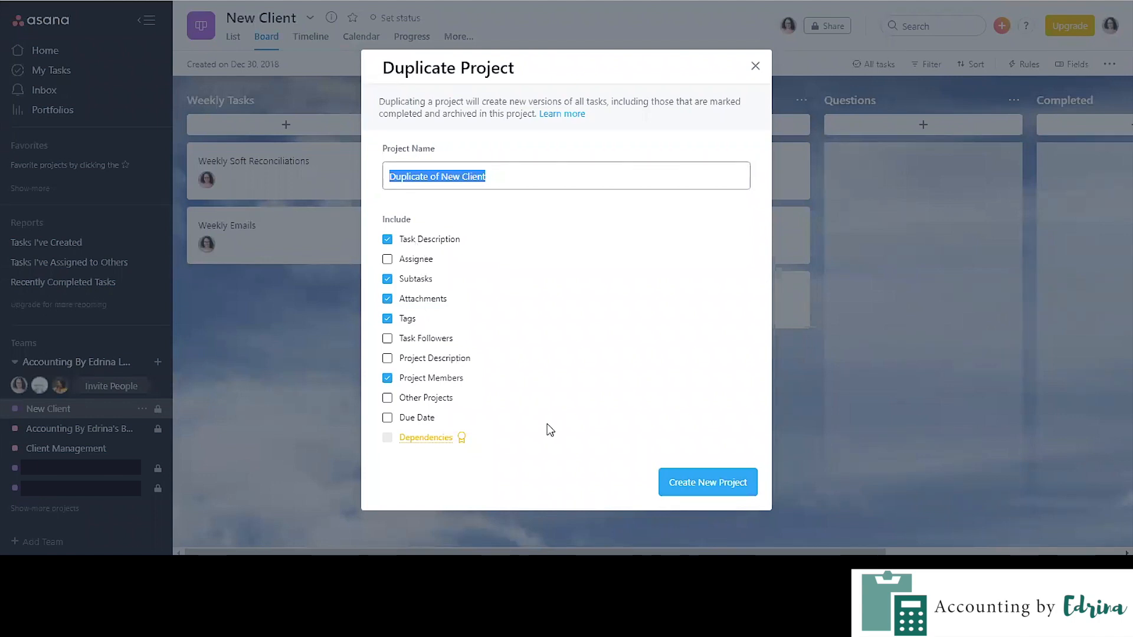
pyautogui.click(732, 483)
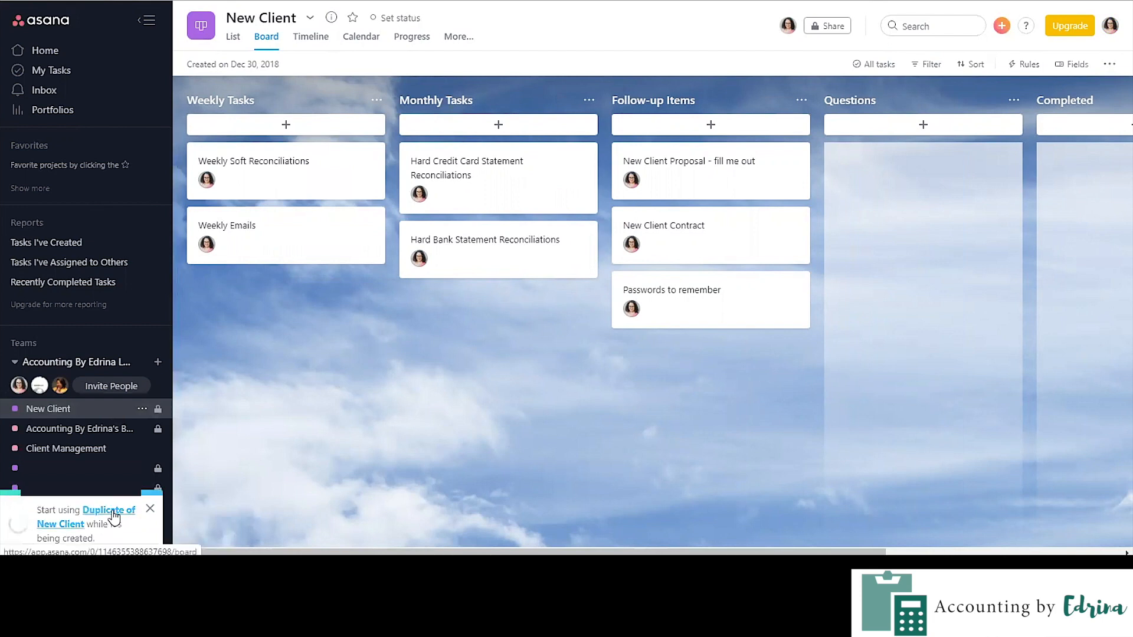
pyautogui.click(112, 511)
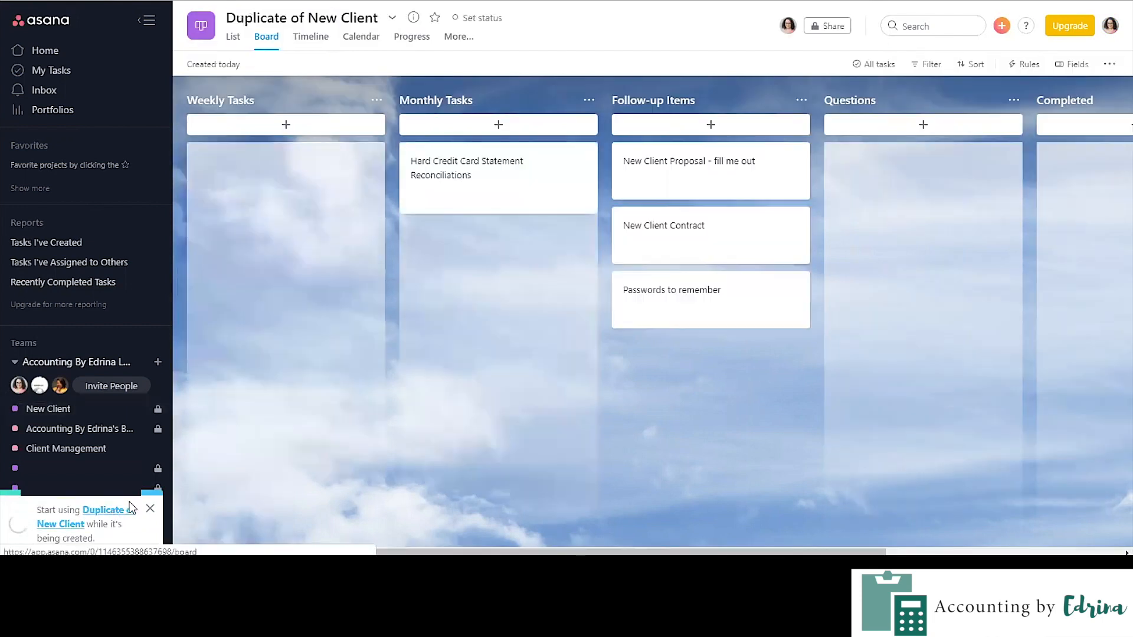
pyautogui.click(147, 22)
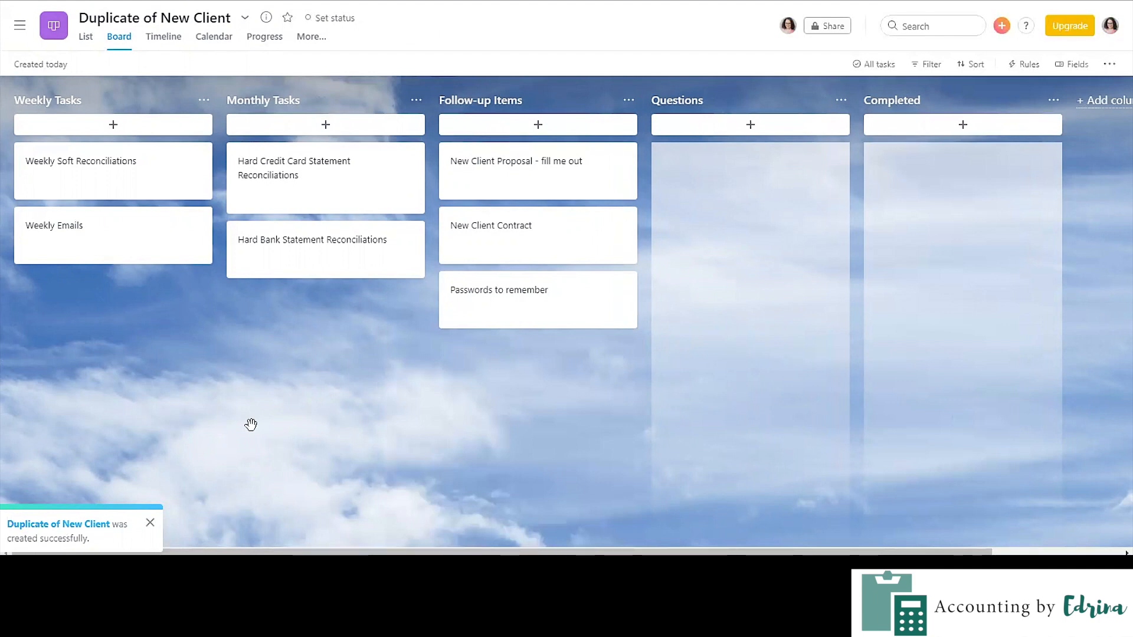
# Open the New Client Proposal - fill me out task and examine the client information fields in its description
pyautogui.click(510, 164)
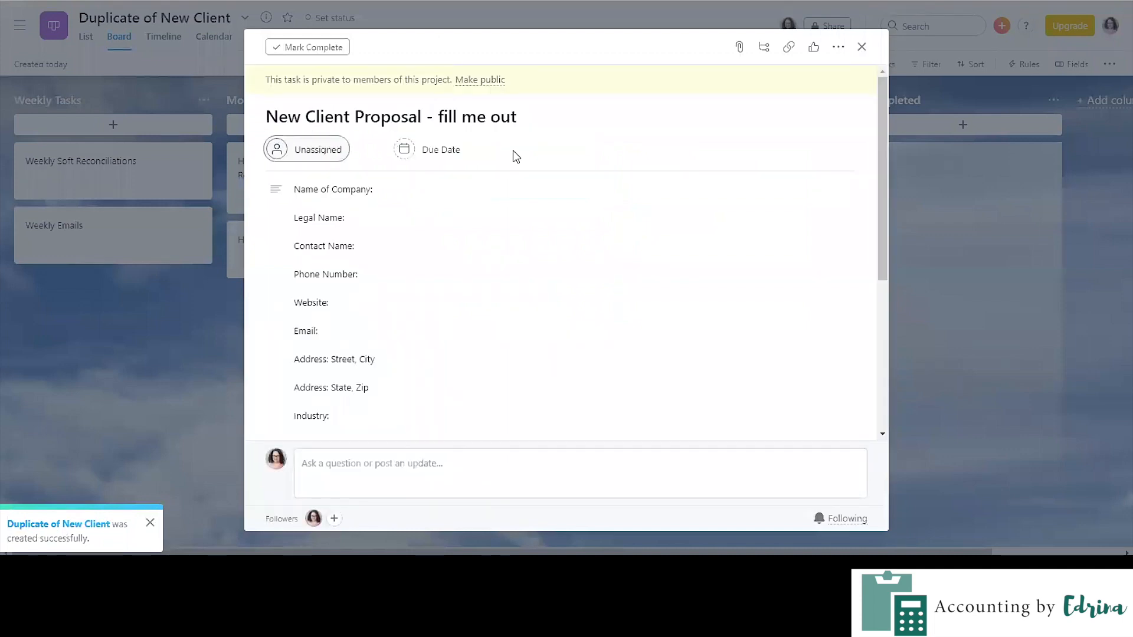
pyautogui.moveTo(878, 107); pyautogui.dragTo(859, 295)
pyautogui.click(878, 118)
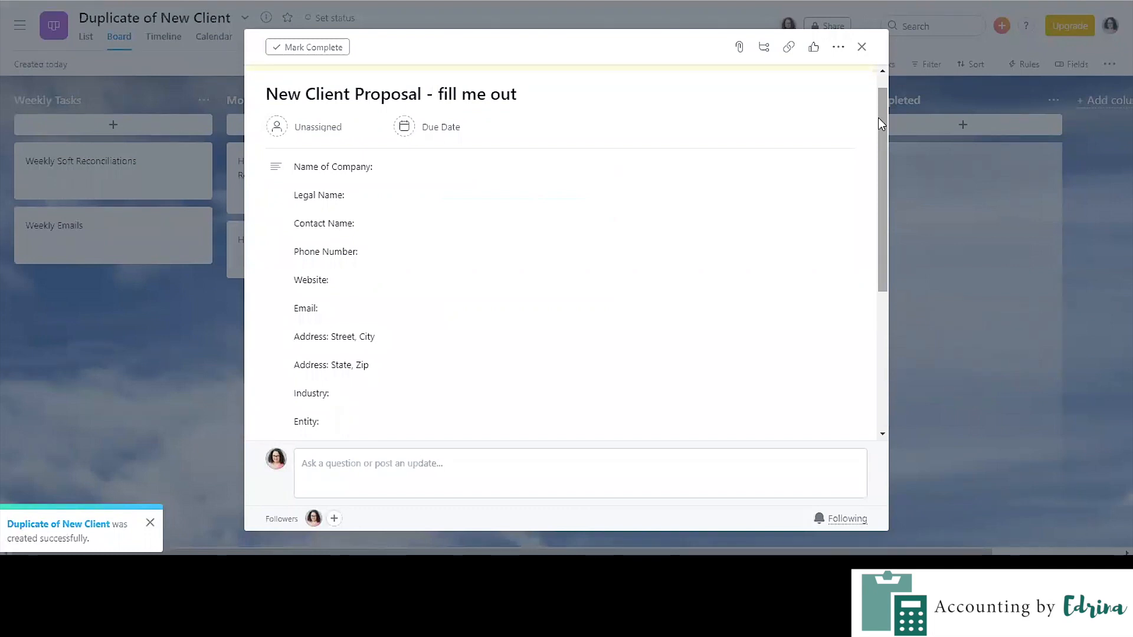
pyautogui.scroll(-2, 876, 244)
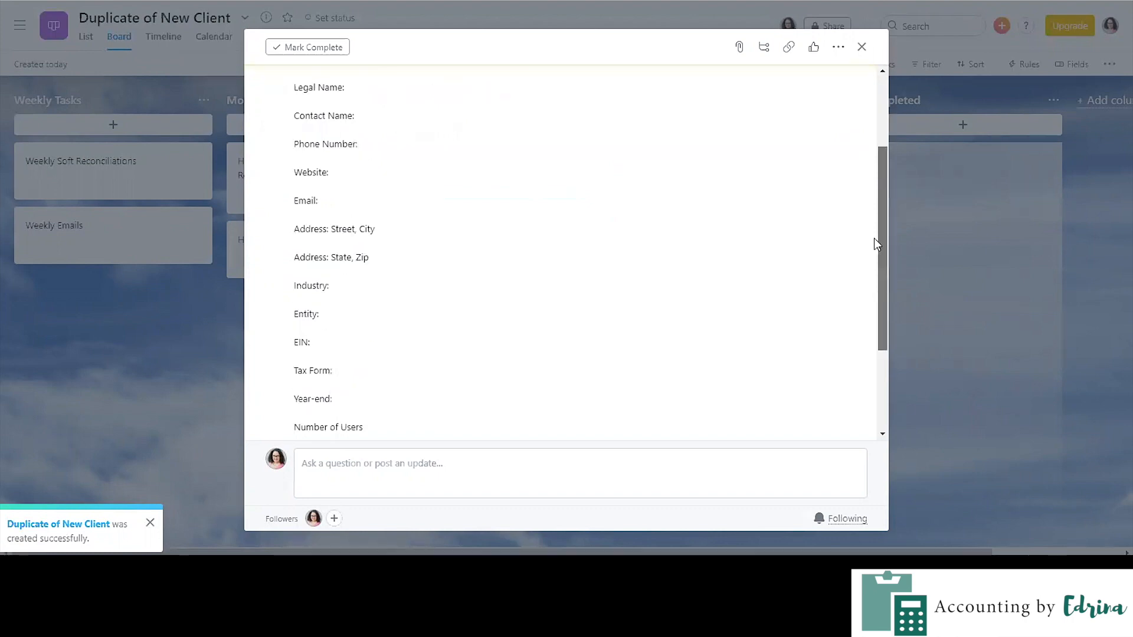
pyautogui.scroll(-2, 877, 245)
pyautogui.scroll(5, 867, 116)
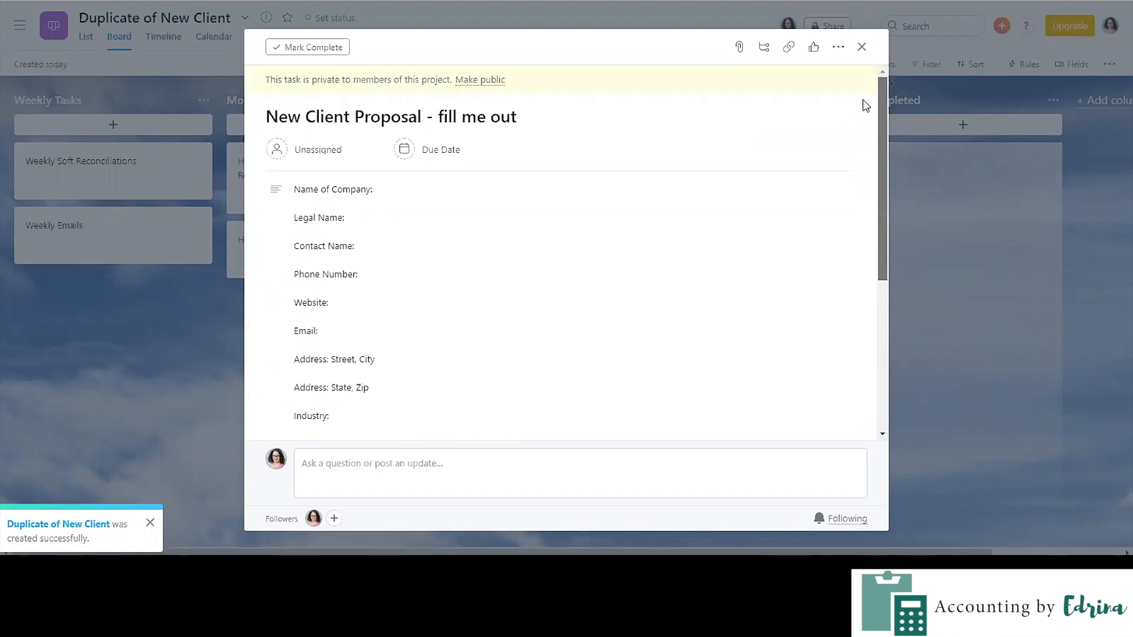
pyautogui.scroll(-5, 440, 289)
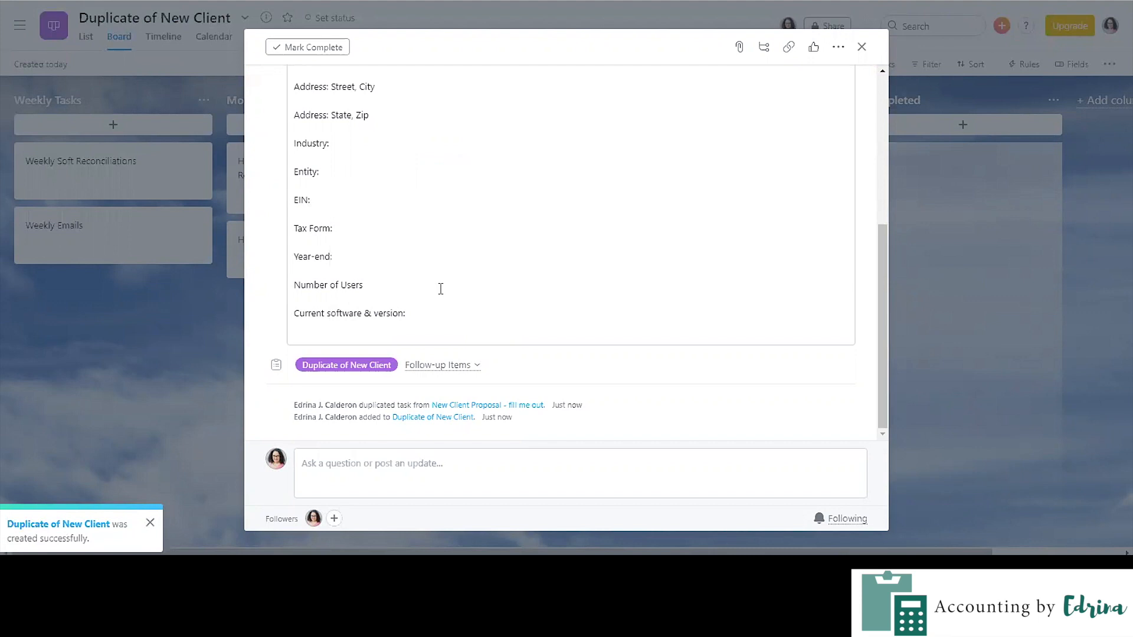
# Examine the Number of Users and Current software & version lines of the proposal description, and close the task
pyautogui.click(413, 286)
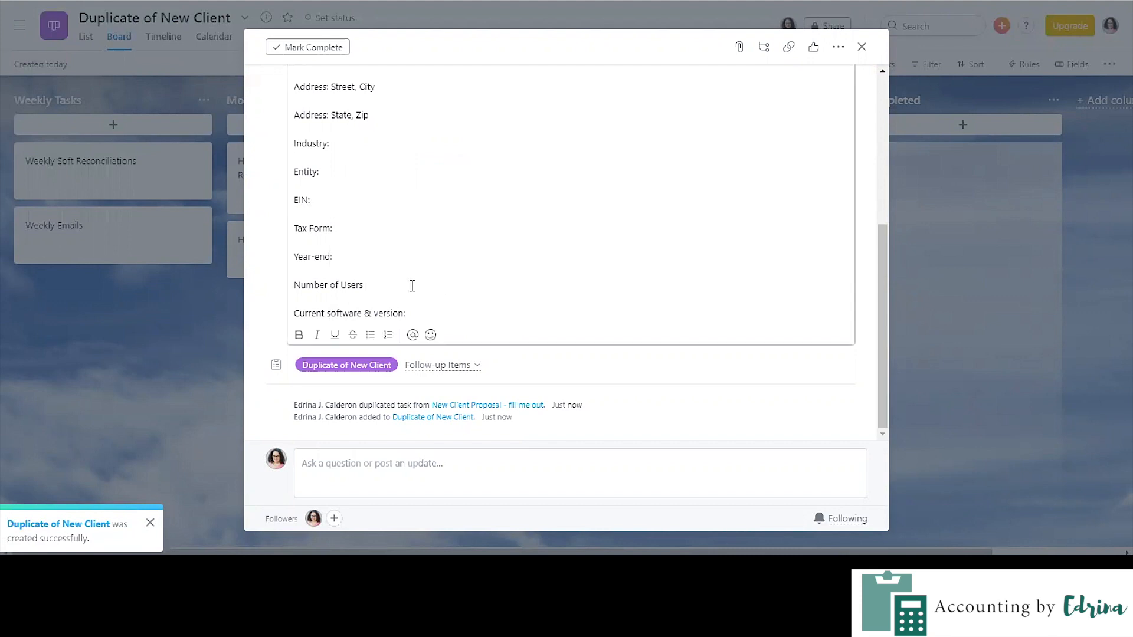
pyautogui.moveTo(363, 285); pyautogui.dragTo(294, 285)
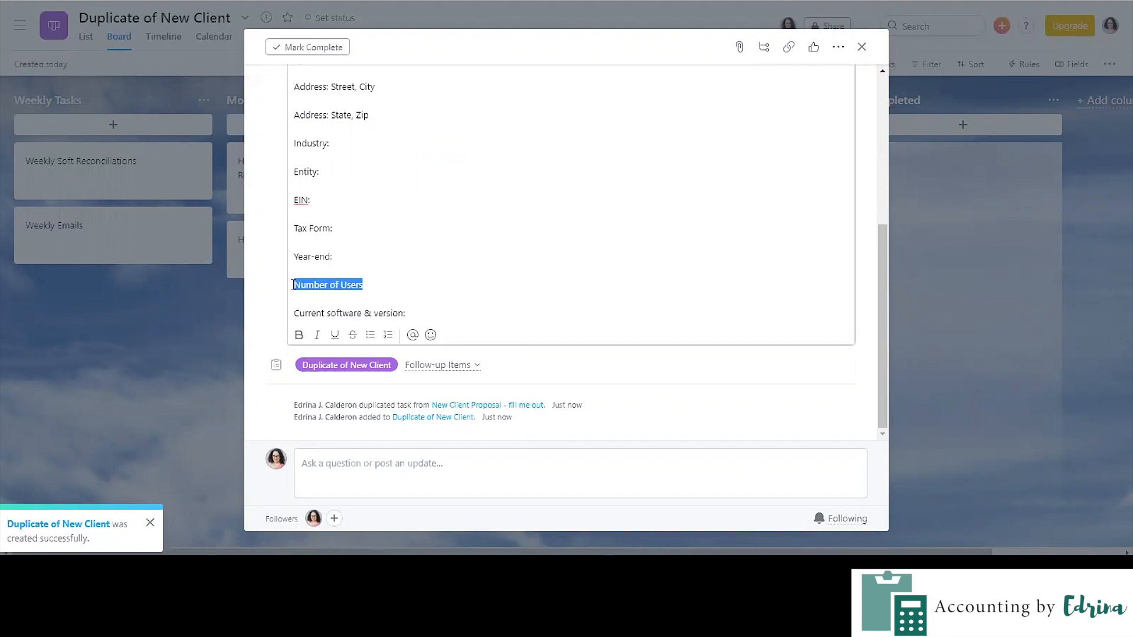
pyautogui.moveTo(445, 311); pyautogui.dragTo(289, 311)
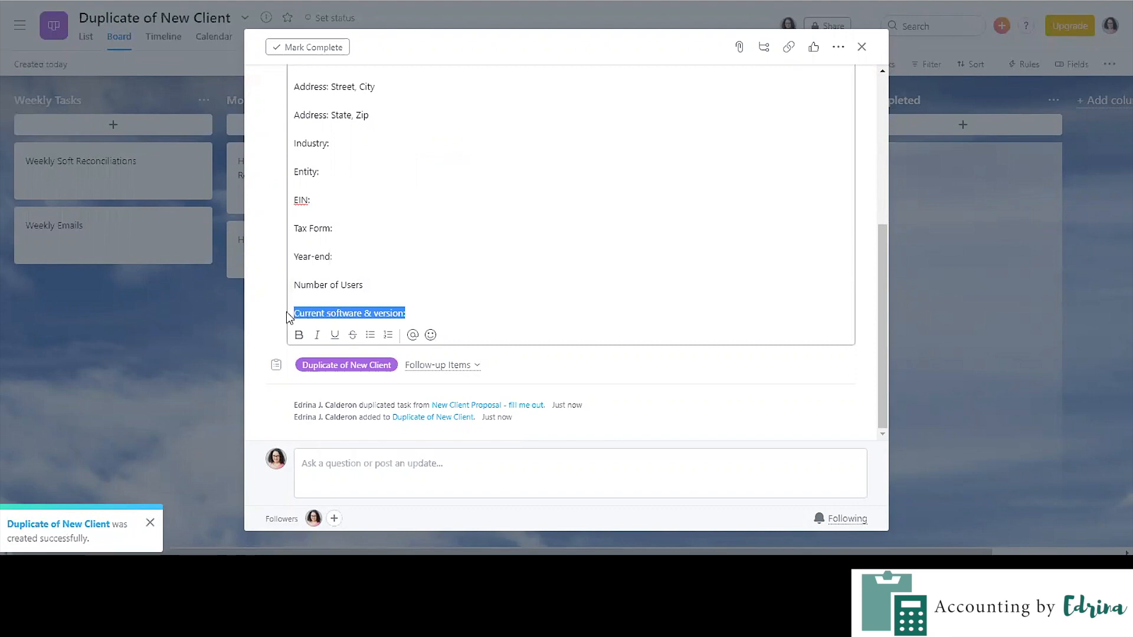
pyautogui.click(400, 299)
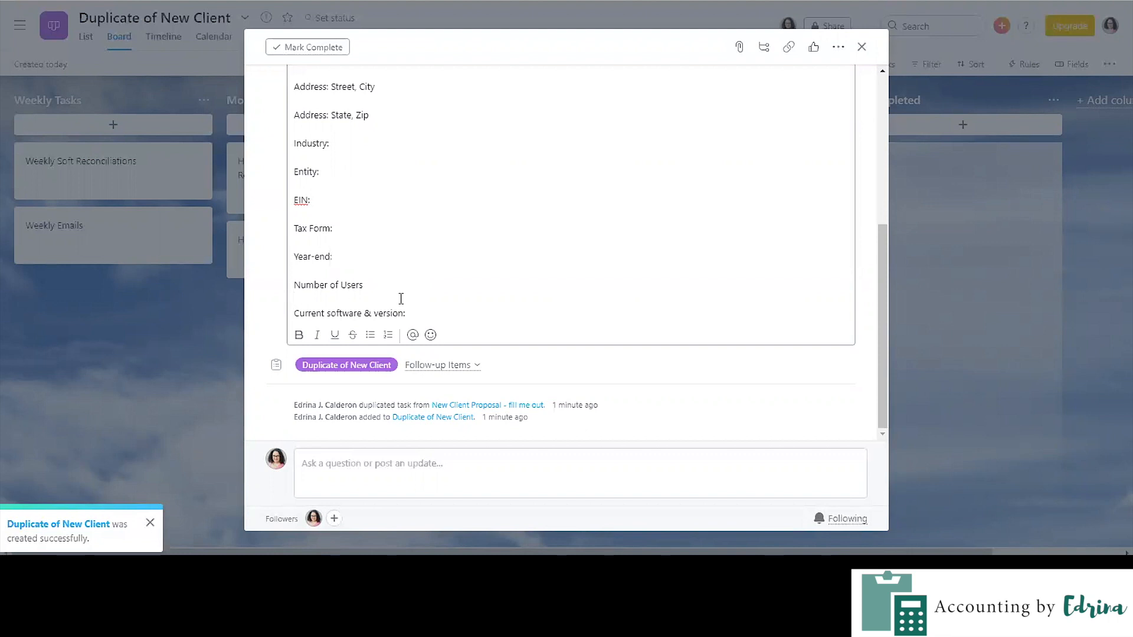
pyautogui.scroll(3, 400, 298)
pyautogui.scroll(-3, 400, 299)
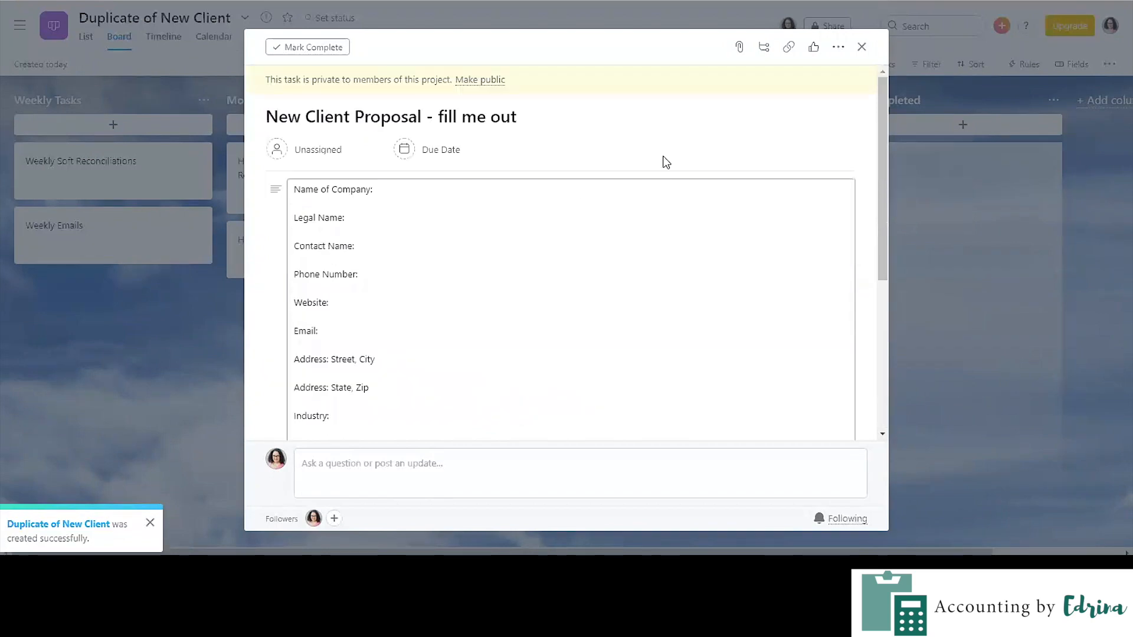
pyautogui.click(862, 47)
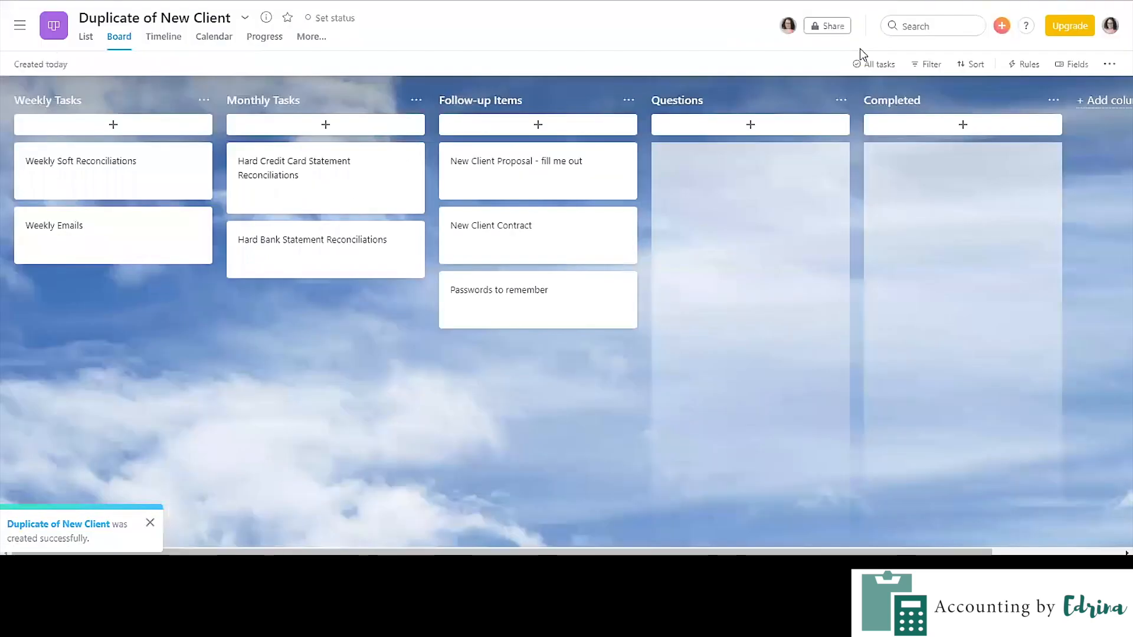
# Set the New Client Contract task's due date to November 1, 2019 and assign it to the account owner
pyautogui.click(518, 229)
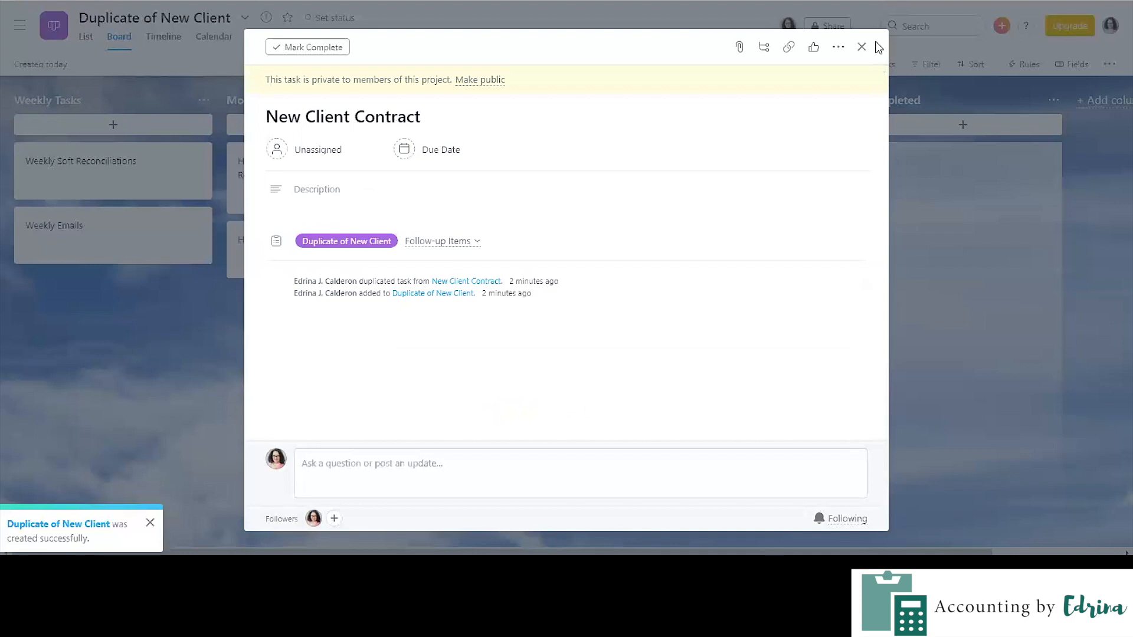
pyautogui.click(429, 150)
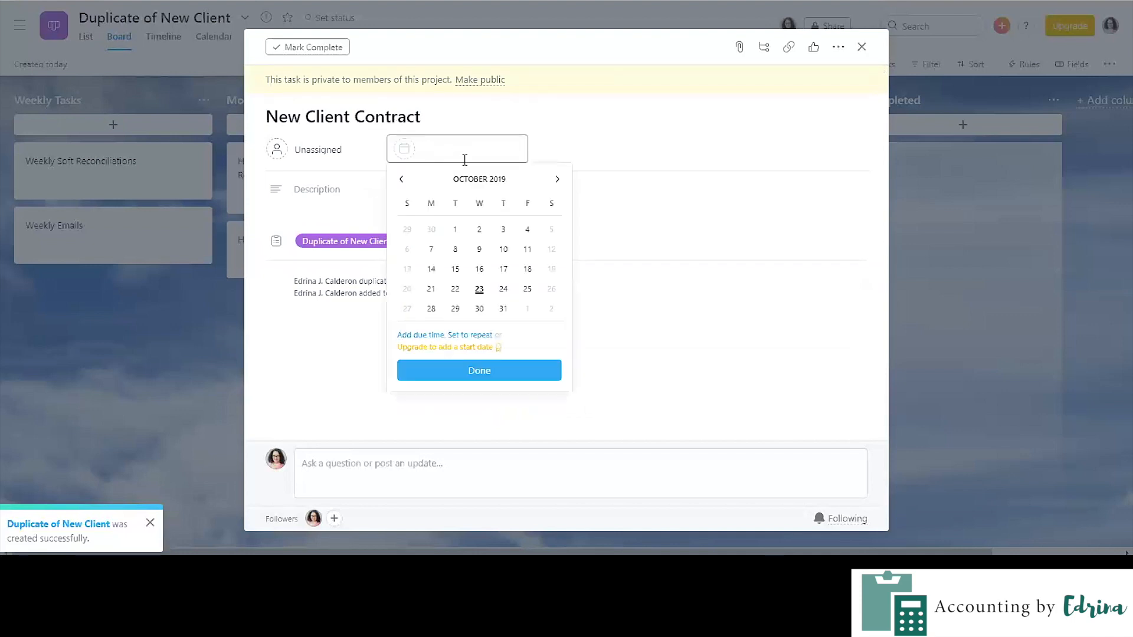
pyautogui.click(553, 180)
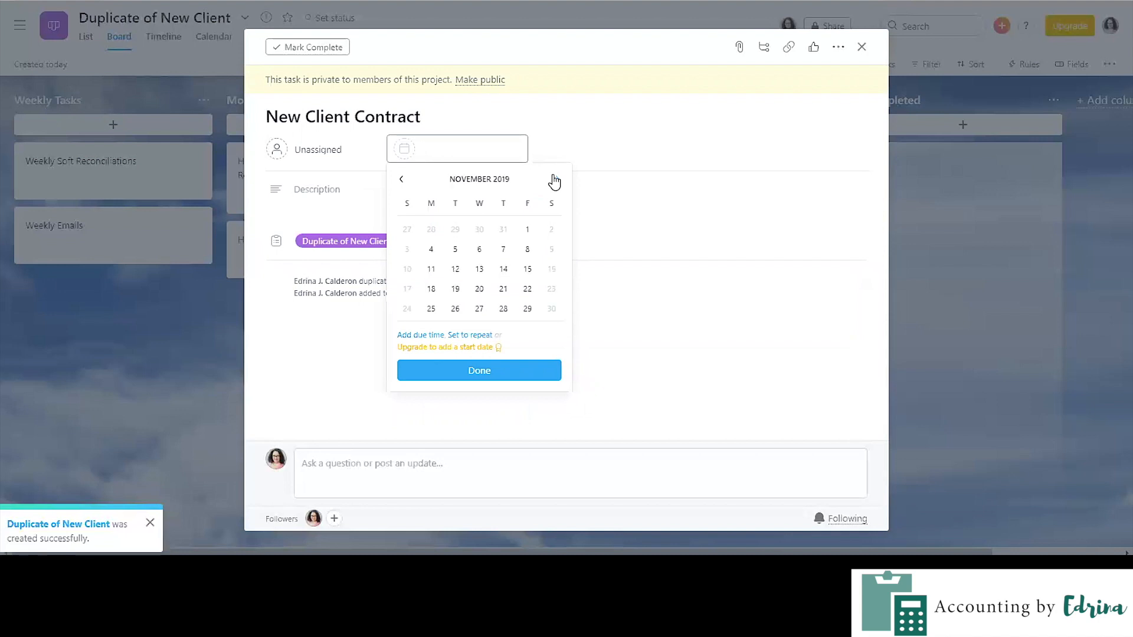
pyautogui.click(527, 232)
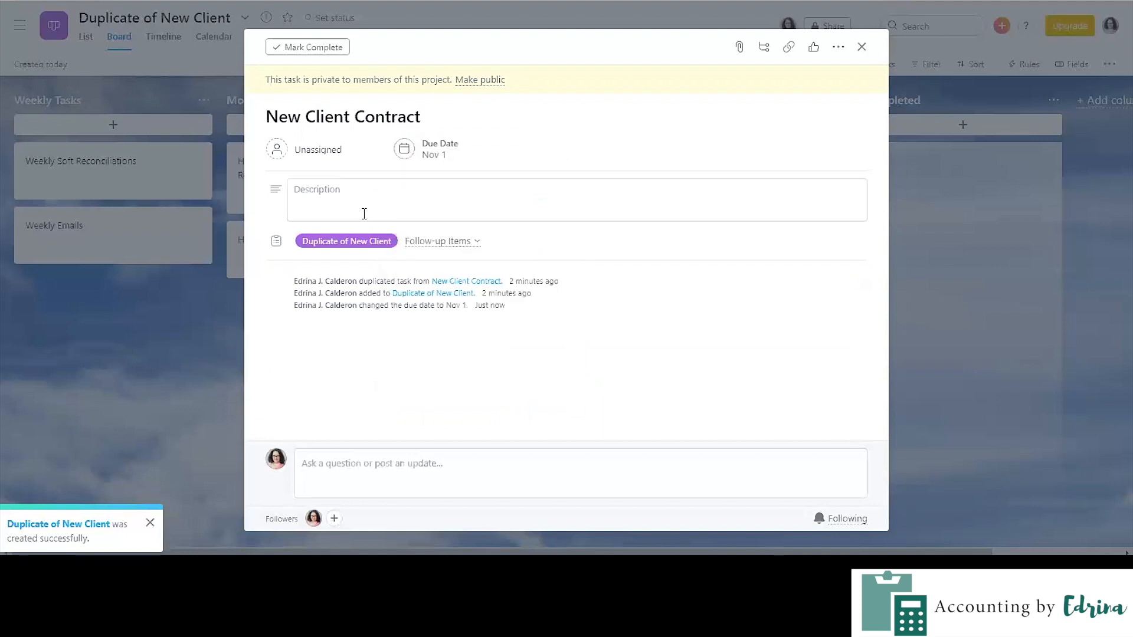
pyautogui.click(307, 150)
pyautogui.click(323, 176)
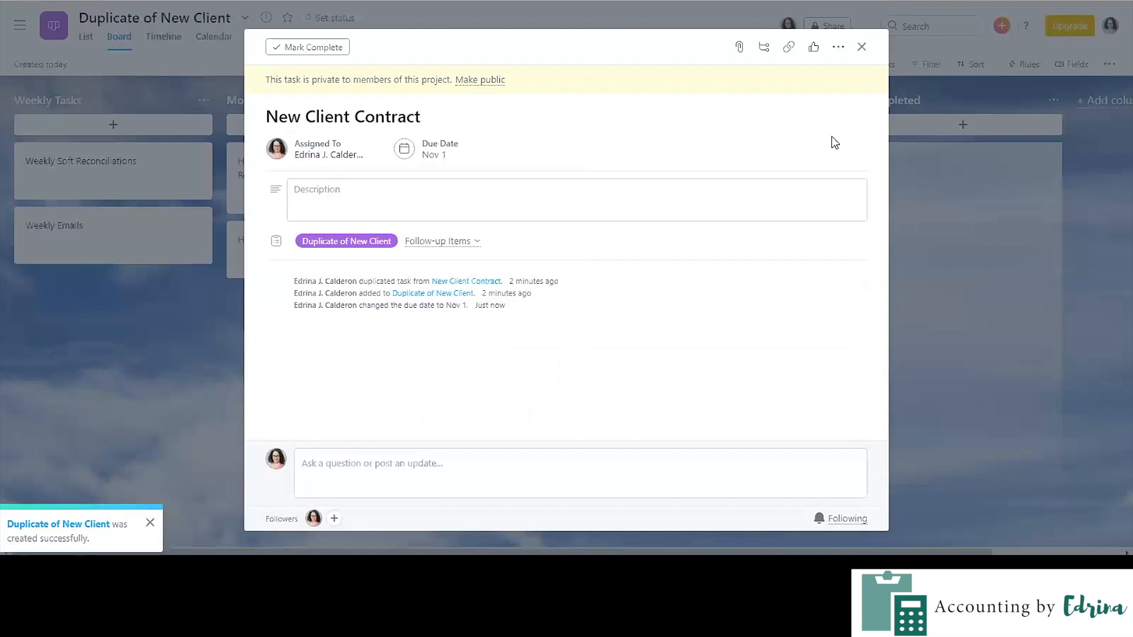
pyautogui.click(861, 47)
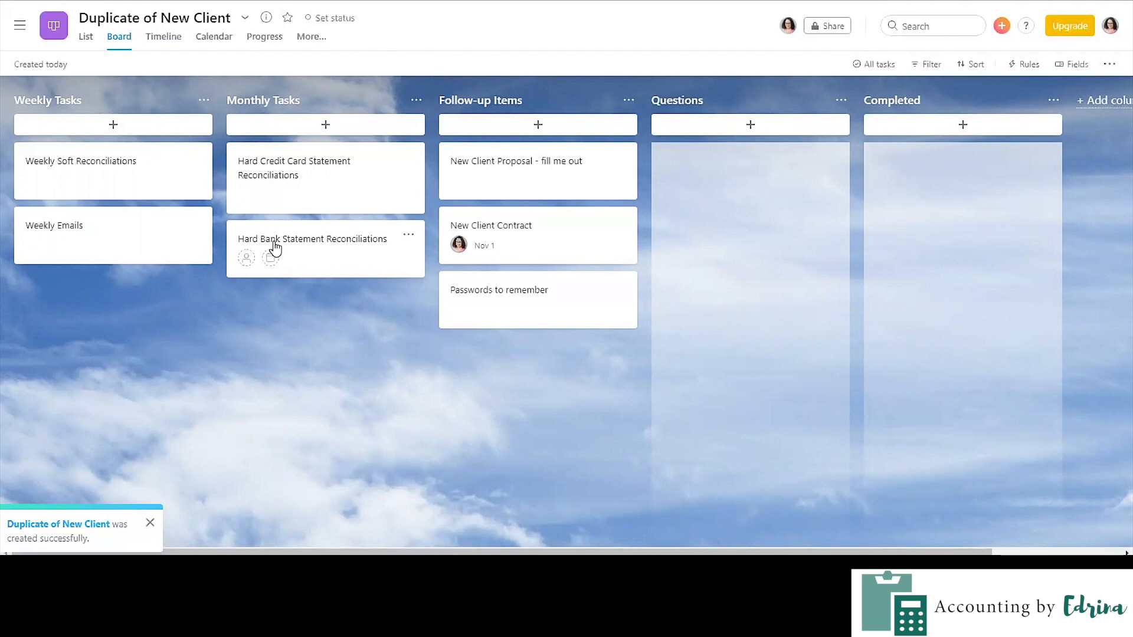
# Fill the Weekly Soft Reconciliations task's description with the lines Bank Card, Credit Card and Savings Account
pyautogui.click(138, 171)
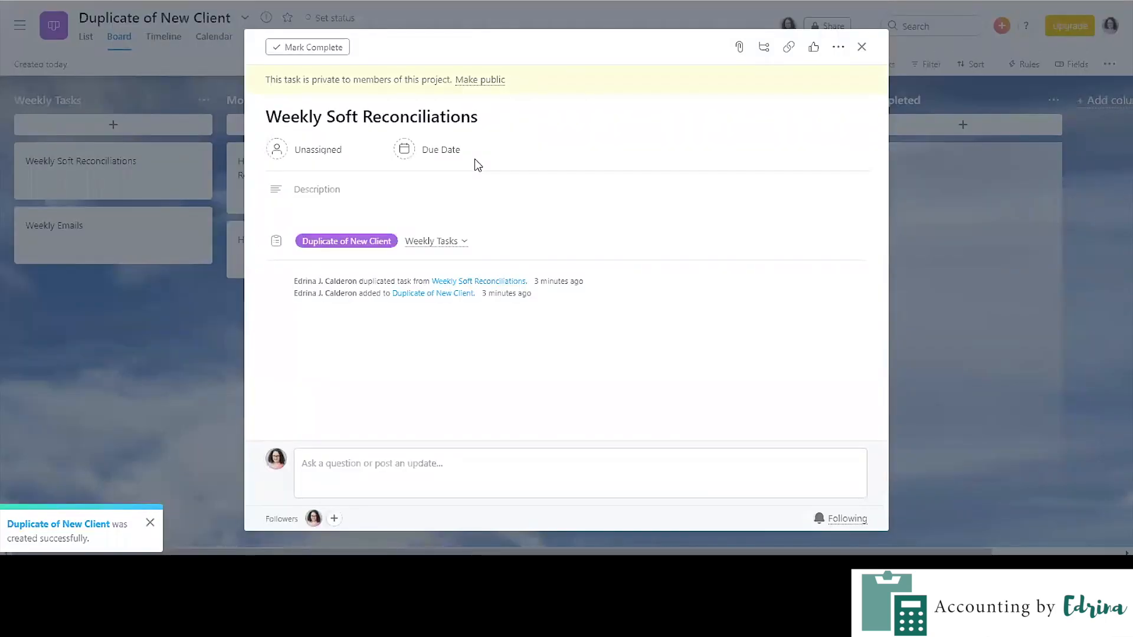
pyautogui.click(478, 189)
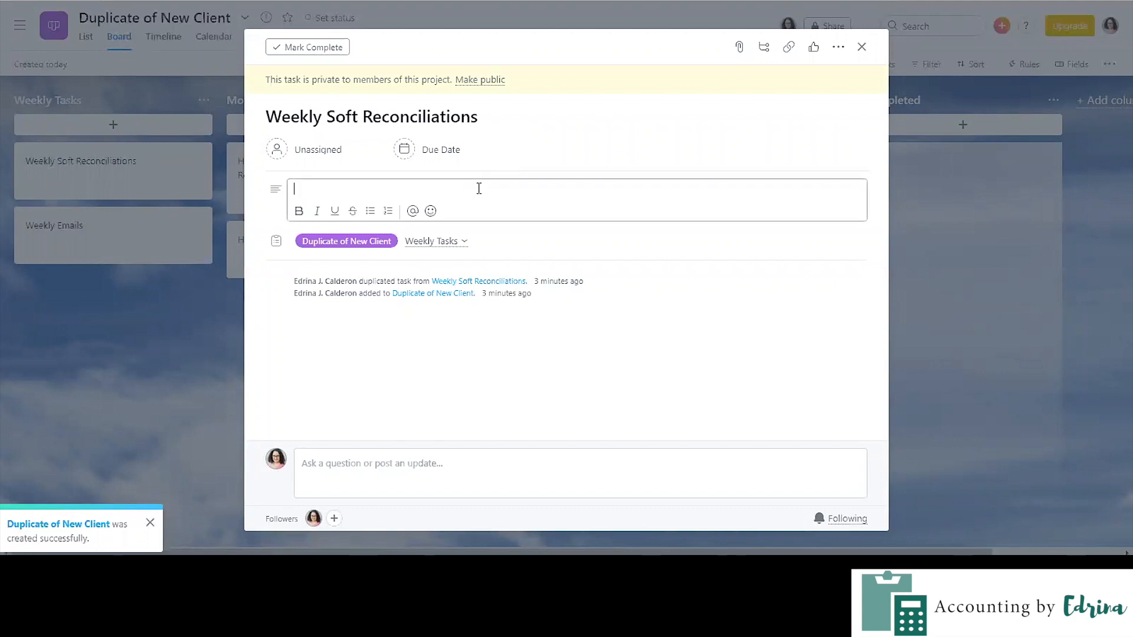
pyautogui.write('Bank Card')
pyautogui.press('Return')
pyautogui.write('Credit Card')
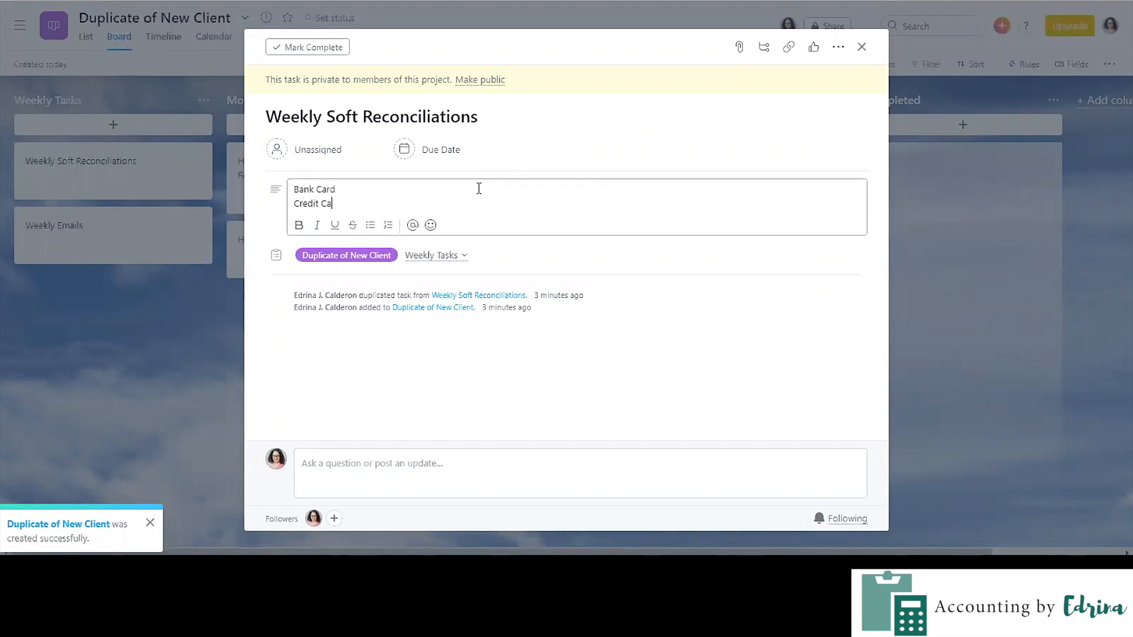
pyautogui.press('Return')
pyautogui.write('Savings')
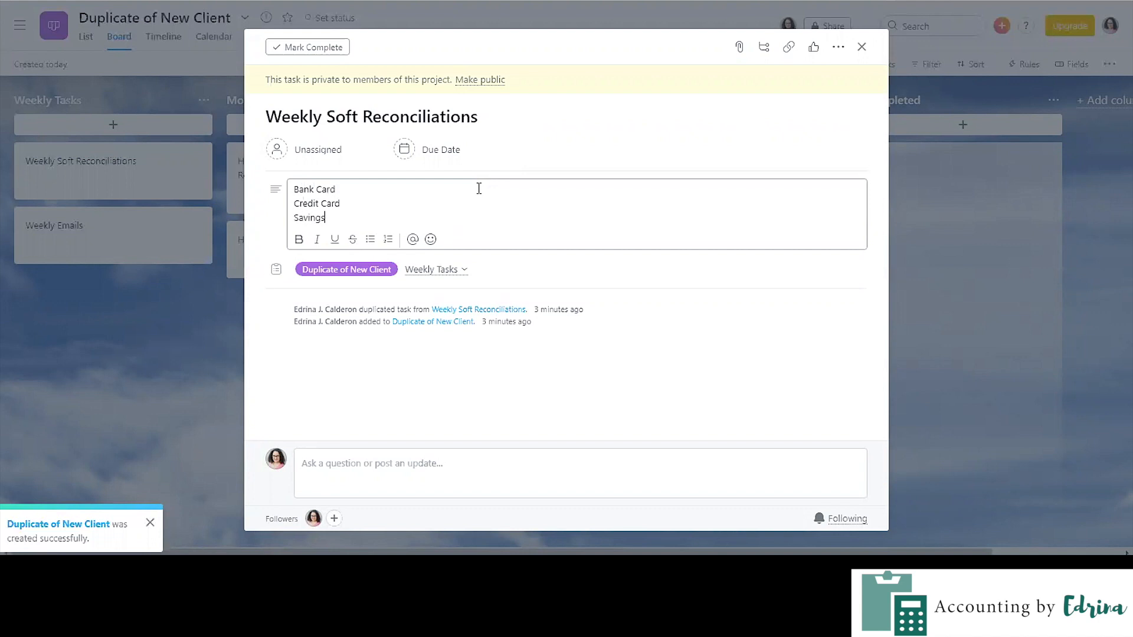
pyautogui.write(' Account')
pyautogui.click(666, 321)
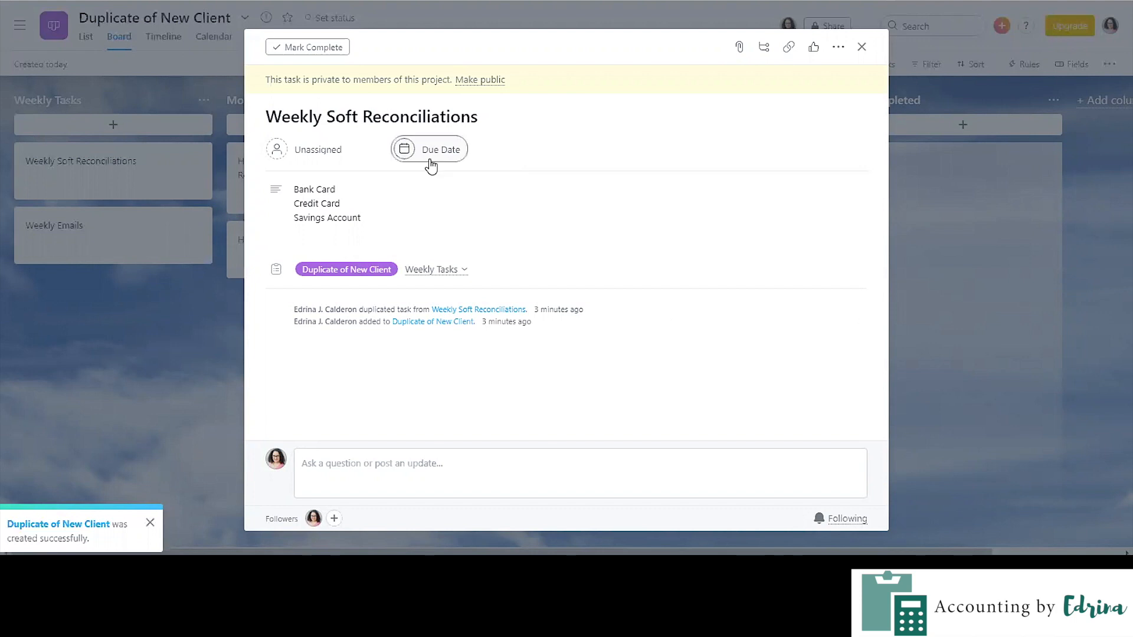
# Set the Weekly Soft Reconciliations task's due date to November 7, 2019
pyautogui.click(431, 155)
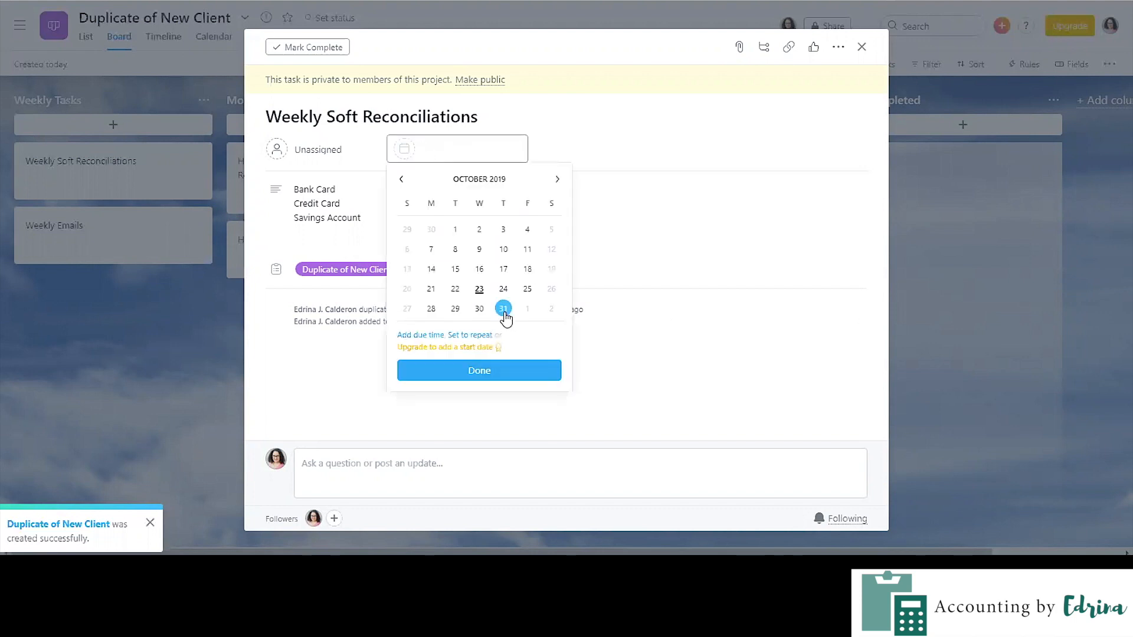
pyautogui.click(558, 180)
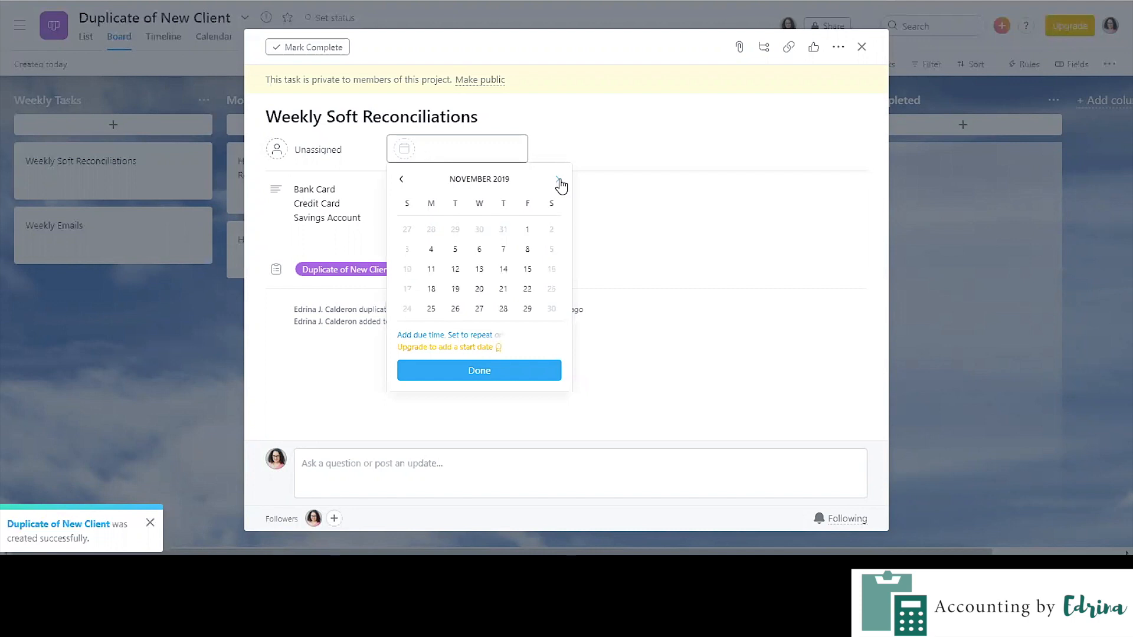
pyautogui.click(511, 250)
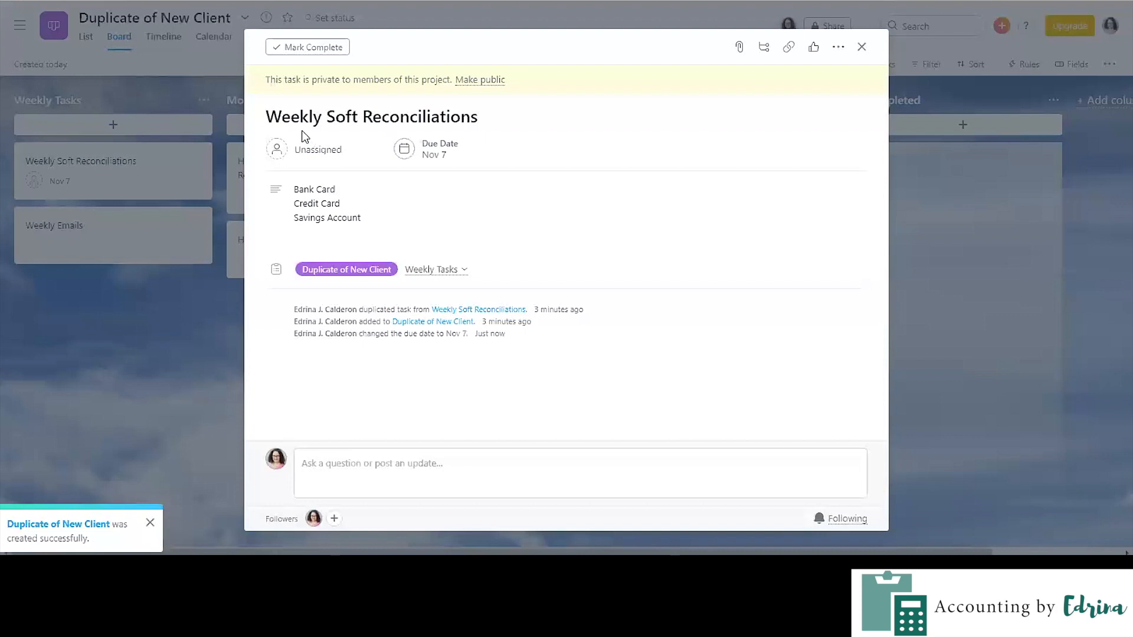
# Make the Weekly Soft Reconciliations due date repeat weekly, every 1 week on Thursday
pyautogui.click(443, 160)
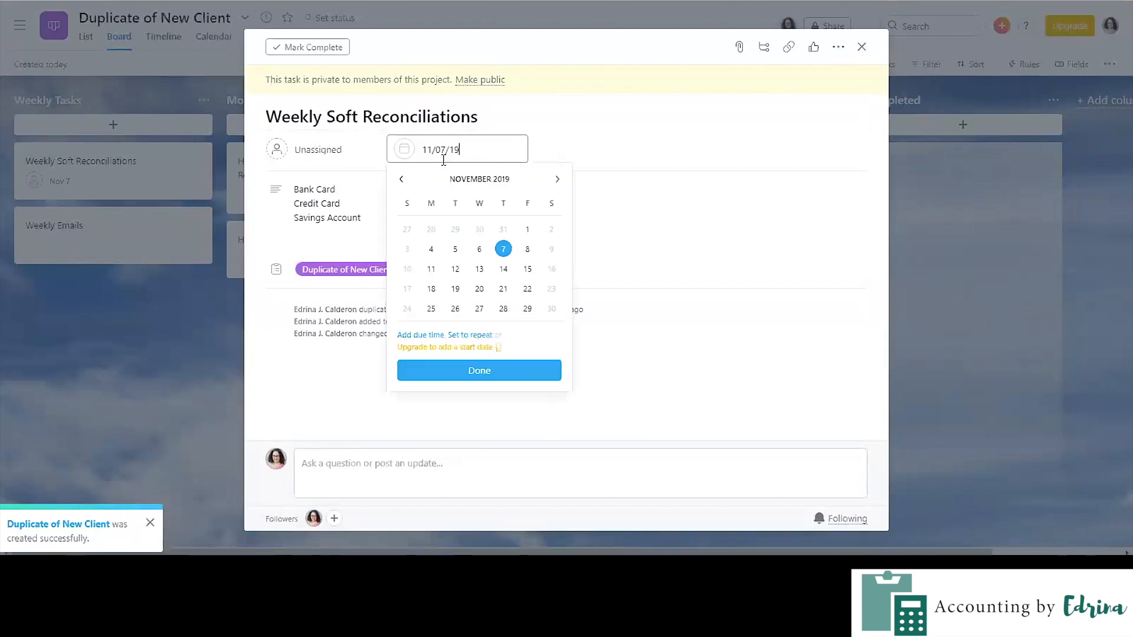
pyautogui.click(483, 335)
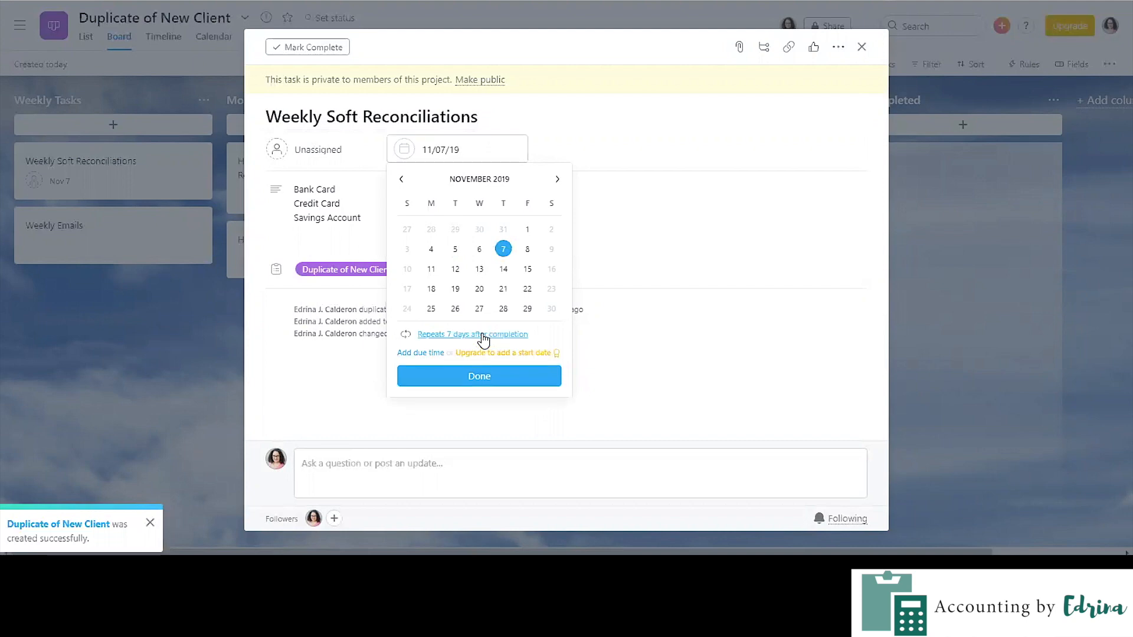
pyautogui.click(442, 335)
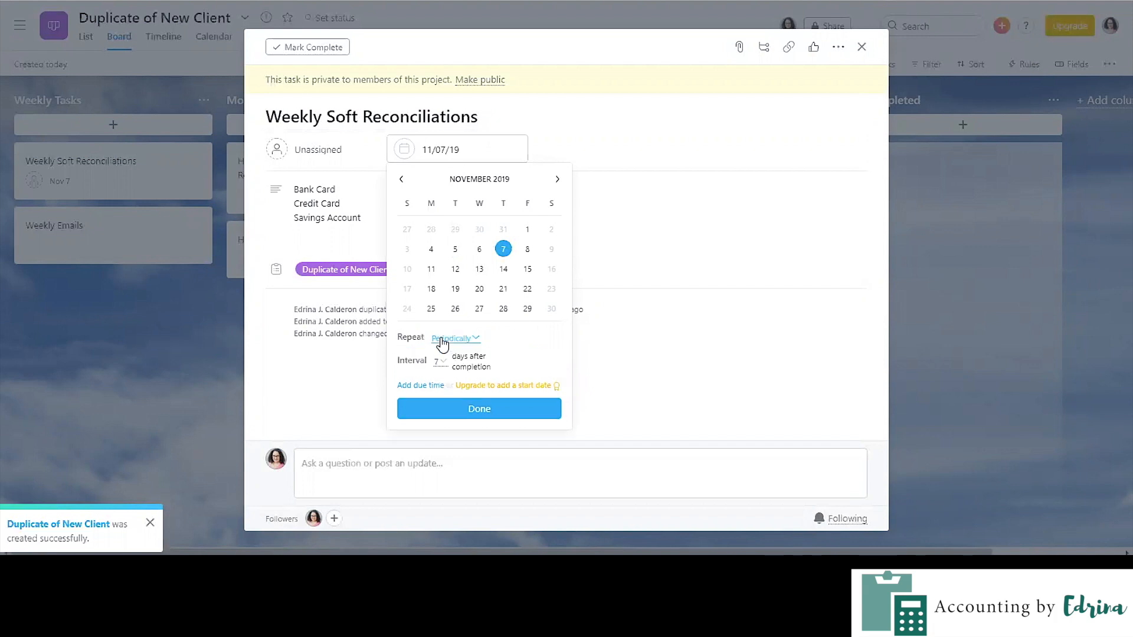
pyautogui.click(442, 340)
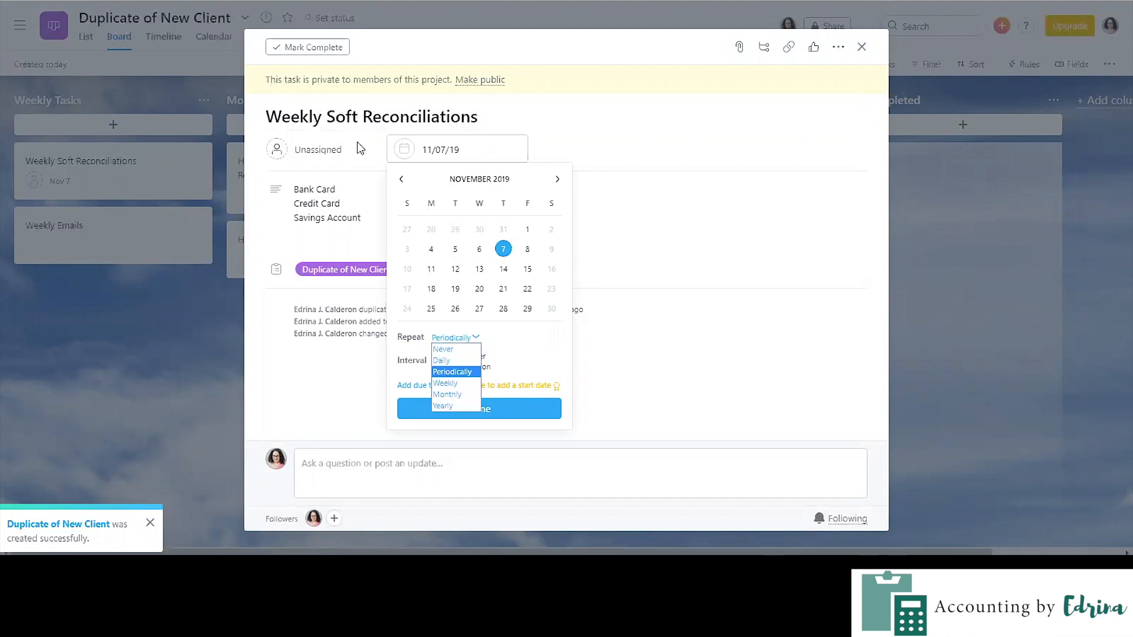
pyautogui.click(475, 387)
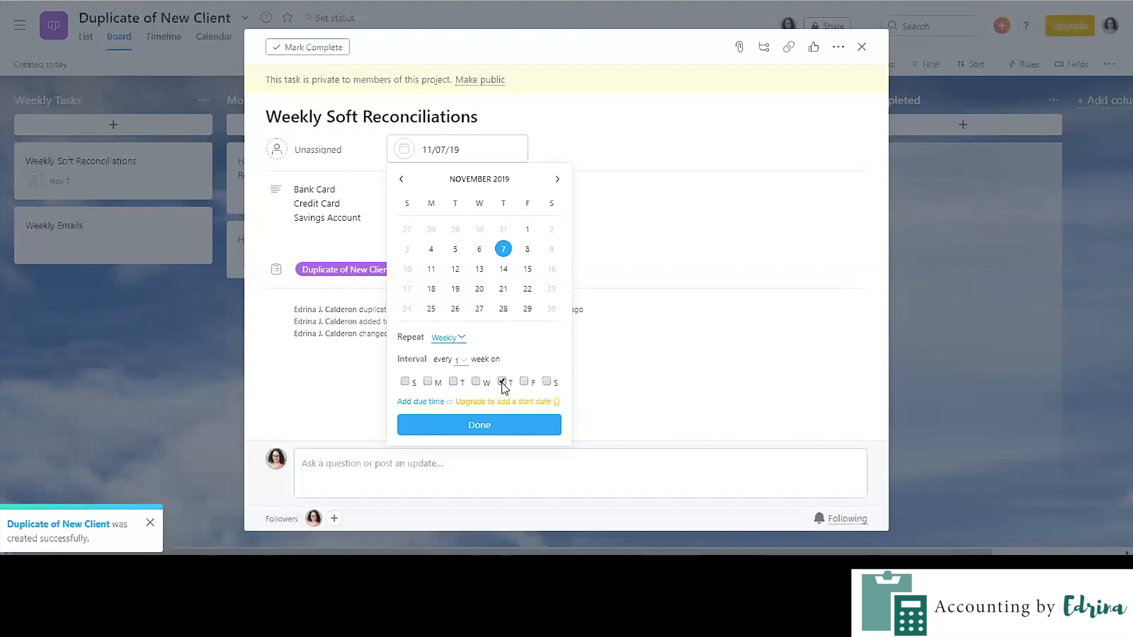
pyautogui.click(503, 420)
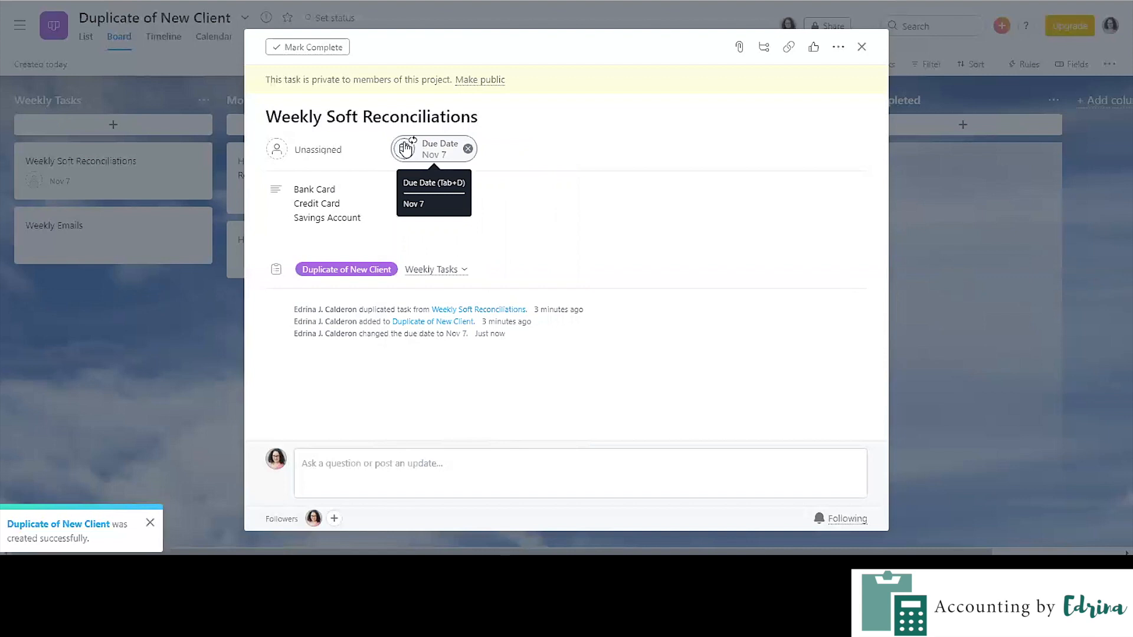
# Assign the Weekly Soft Reconciliations task to the account owner and close the task
pyautogui.click(298, 151)
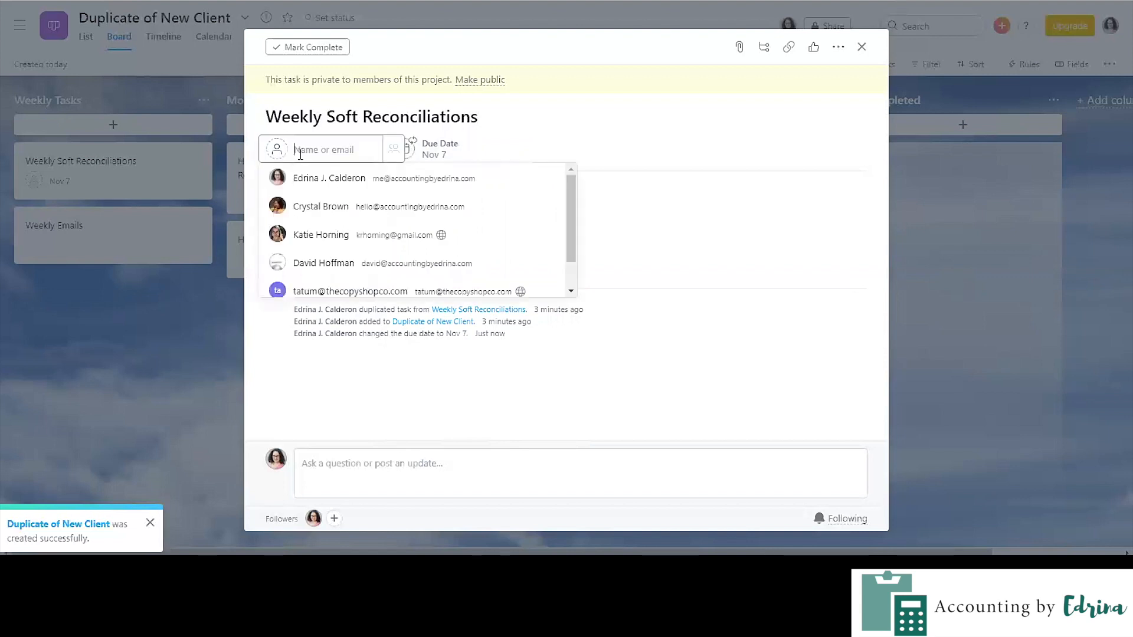
pyautogui.click(344, 180)
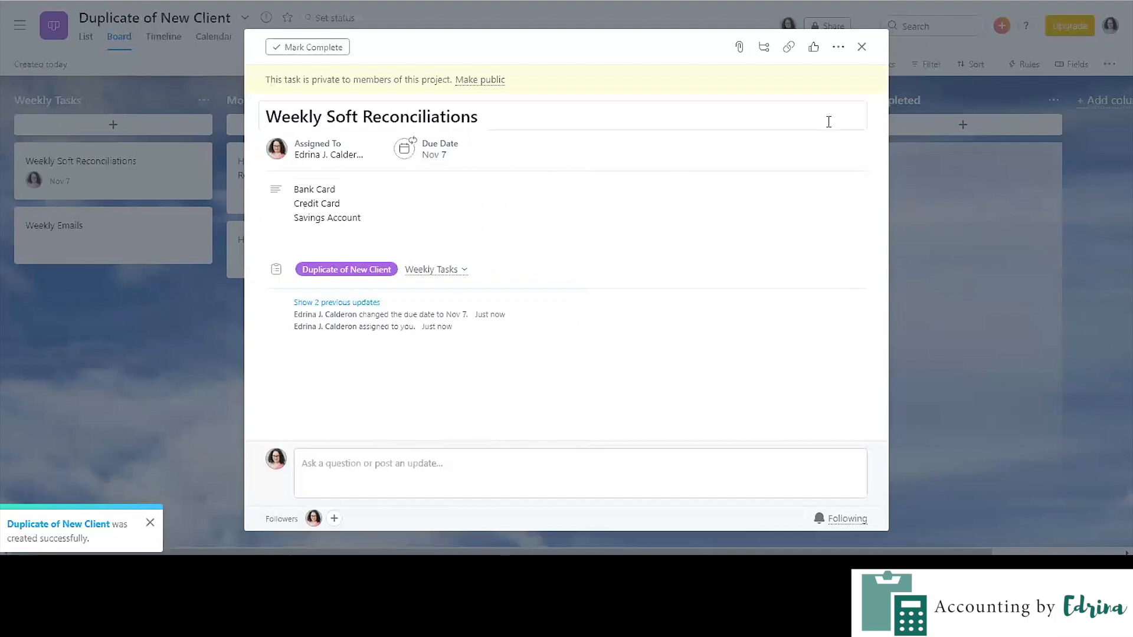
pyautogui.click(862, 47)
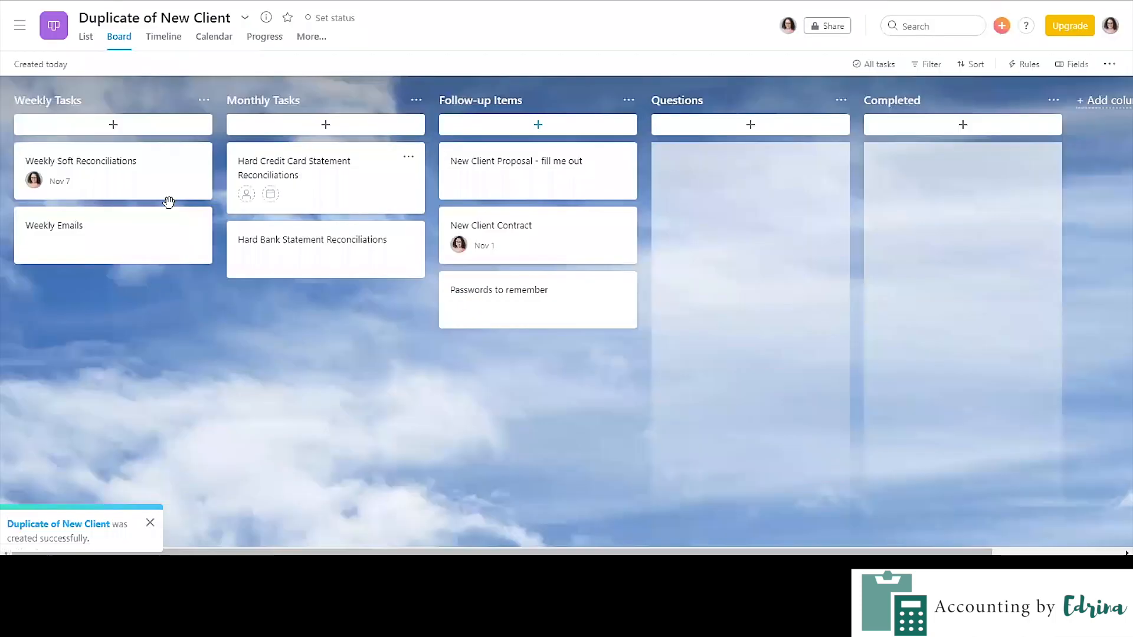
# Assign the Weekly Emails task to the account owner and set its due date to November 7, 2019
pyautogui.click(137, 223)
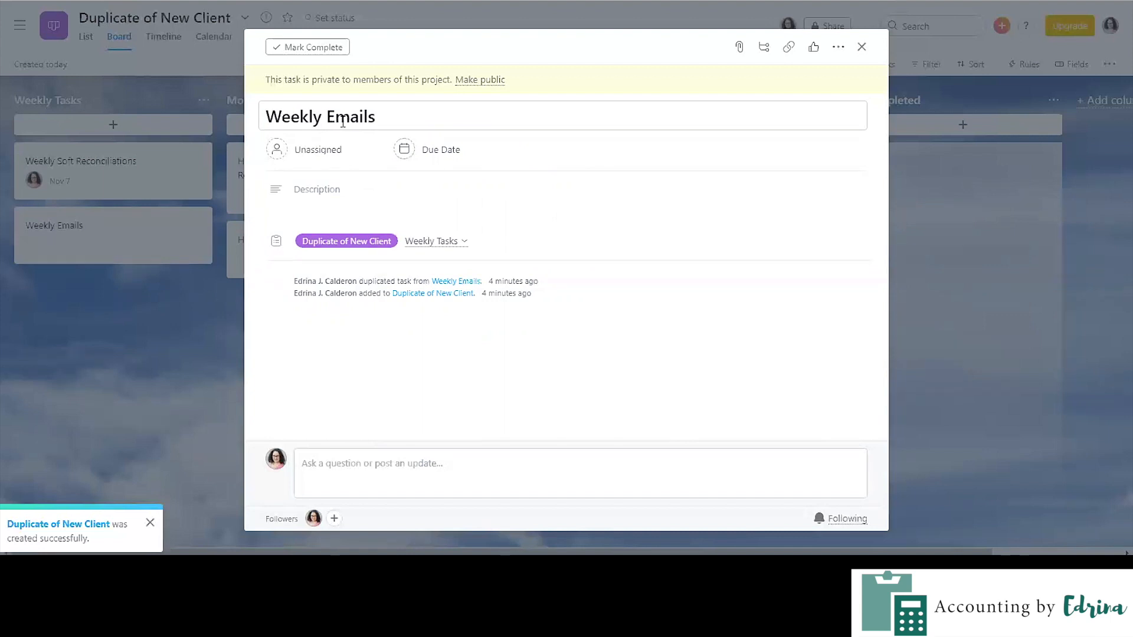
pyautogui.click(308, 148)
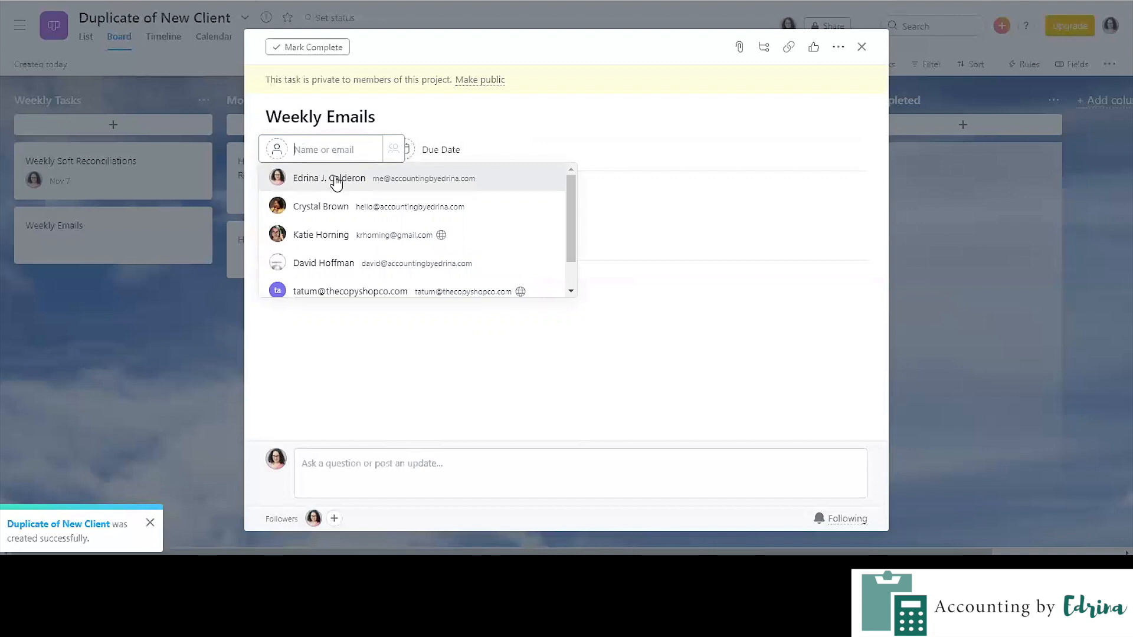
pyautogui.click(335, 180)
pyautogui.click(432, 160)
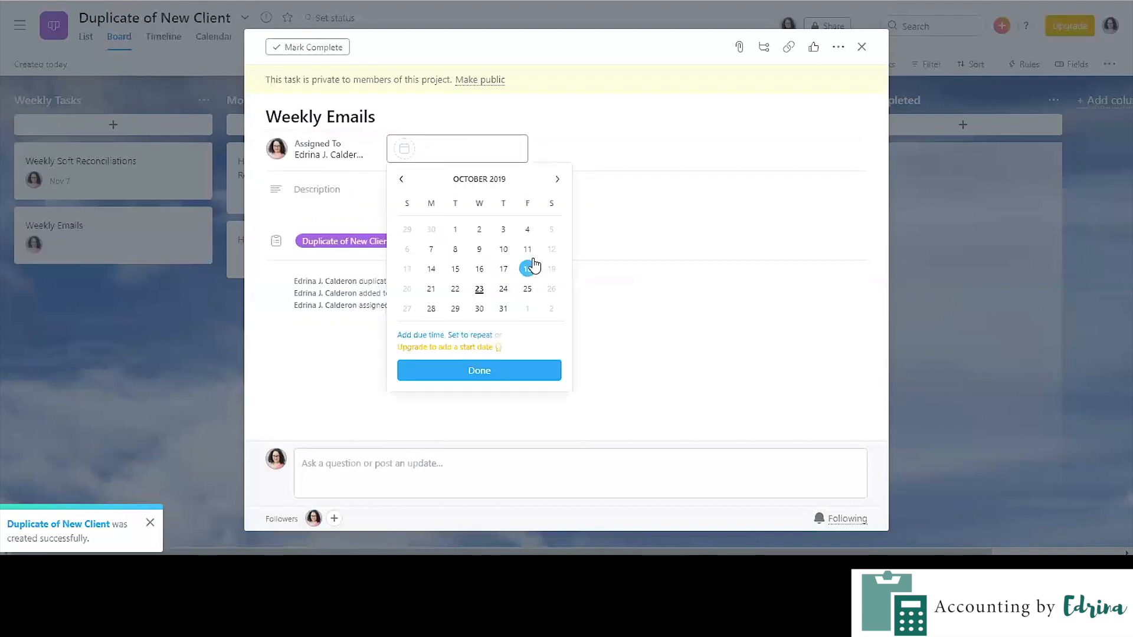
pyautogui.click(557, 181)
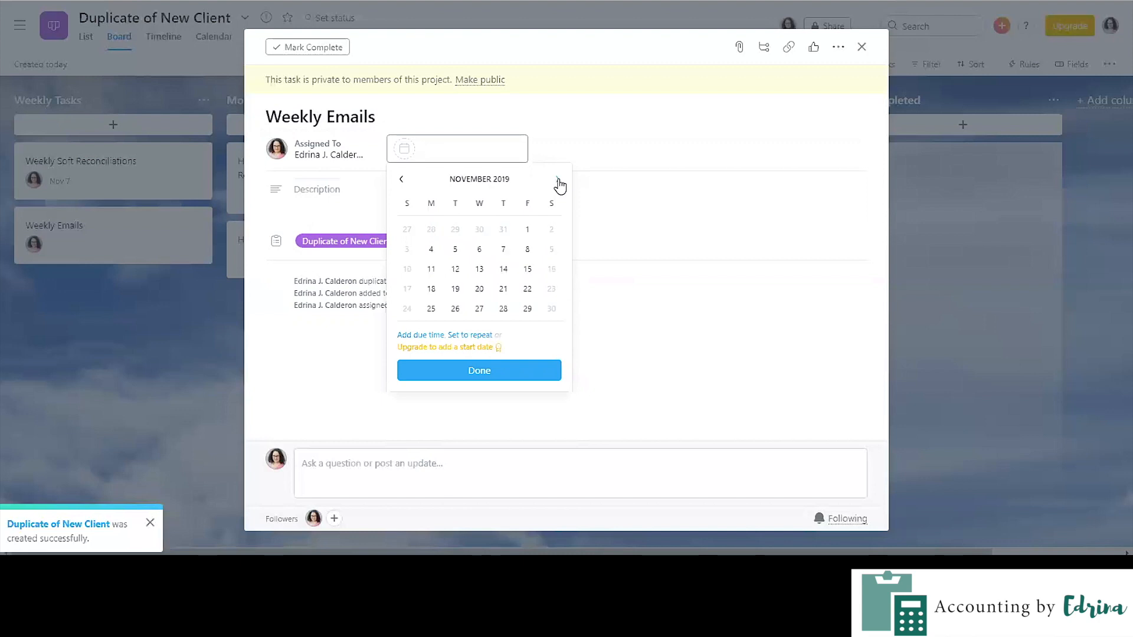
pyautogui.click(504, 249)
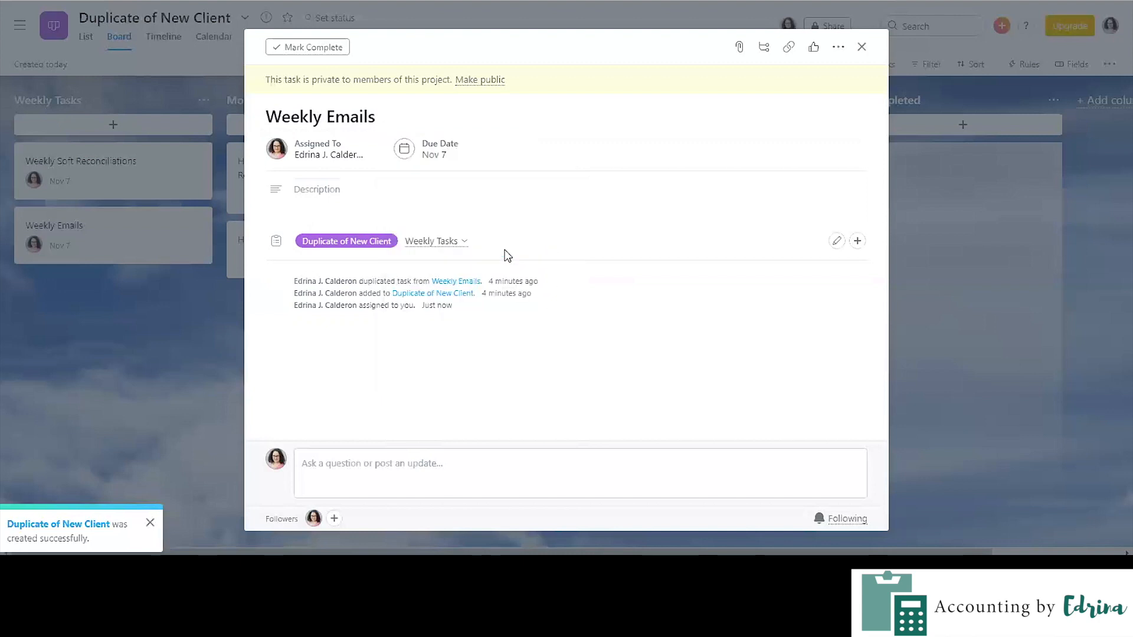
# Make the Weekly Emails due date repeat weekly, every 1 week on Thursday, and close the task
pyautogui.click(435, 154)
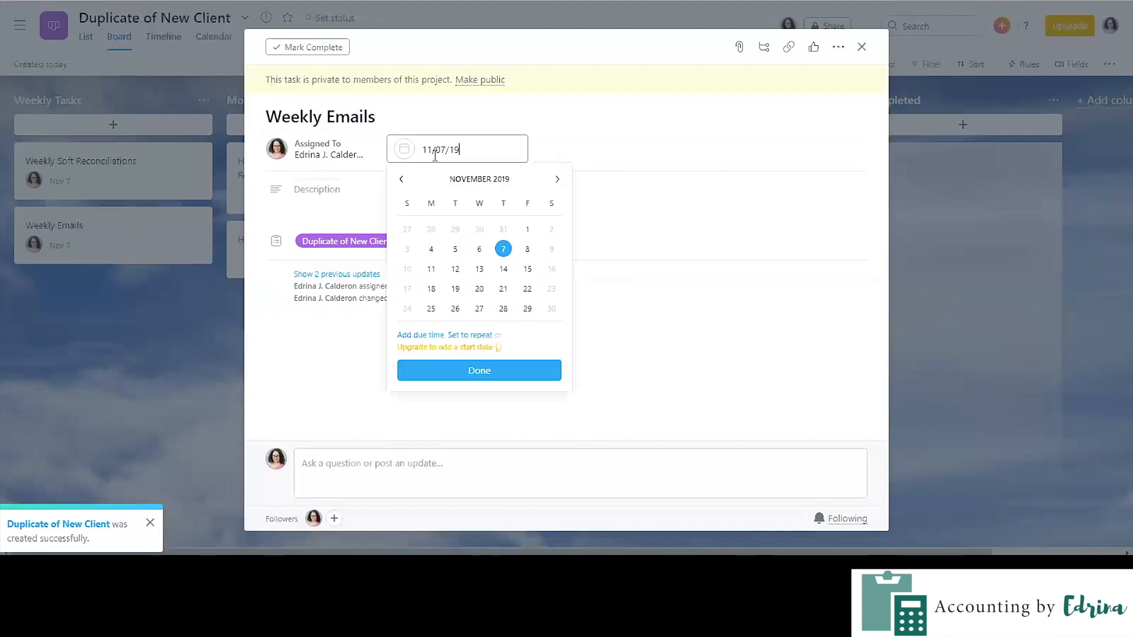
pyautogui.click(484, 340)
pyautogui.click(483, 341)
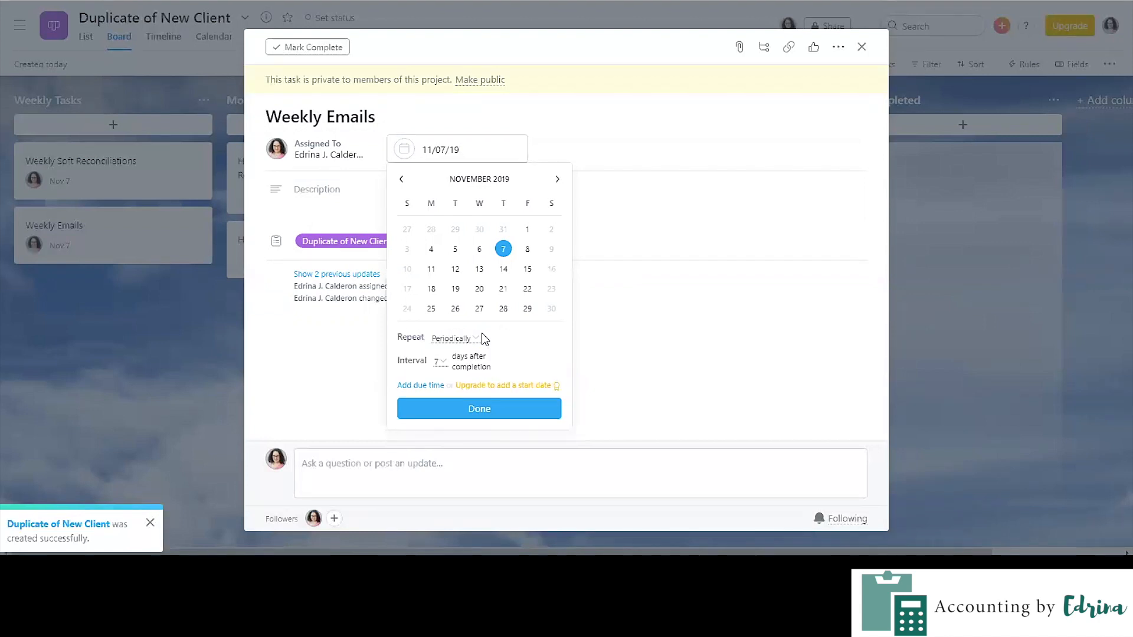
pyautogui.click(454, 340)
pyautogui.click(452, 383)
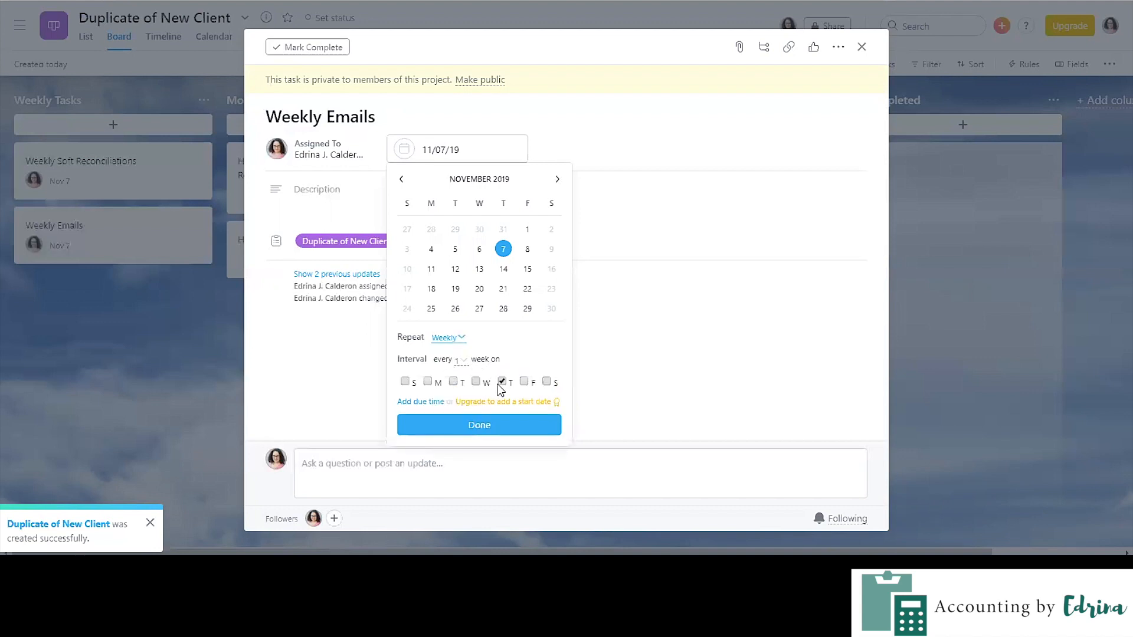
pyautogui.click(493, 428)
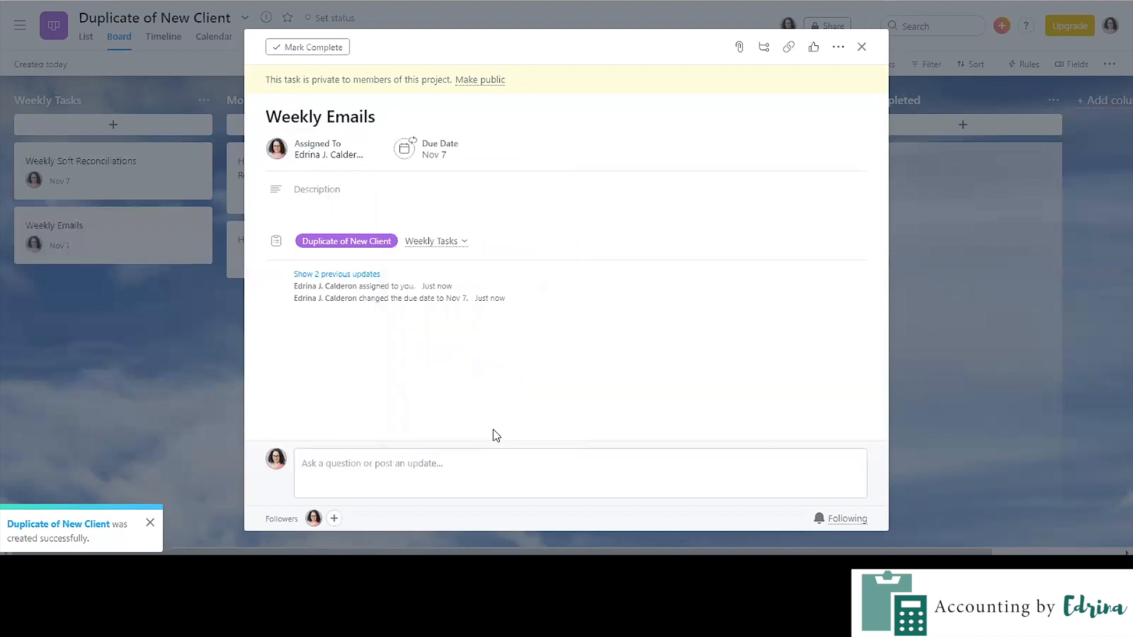
pyautogui.click(863, 49)
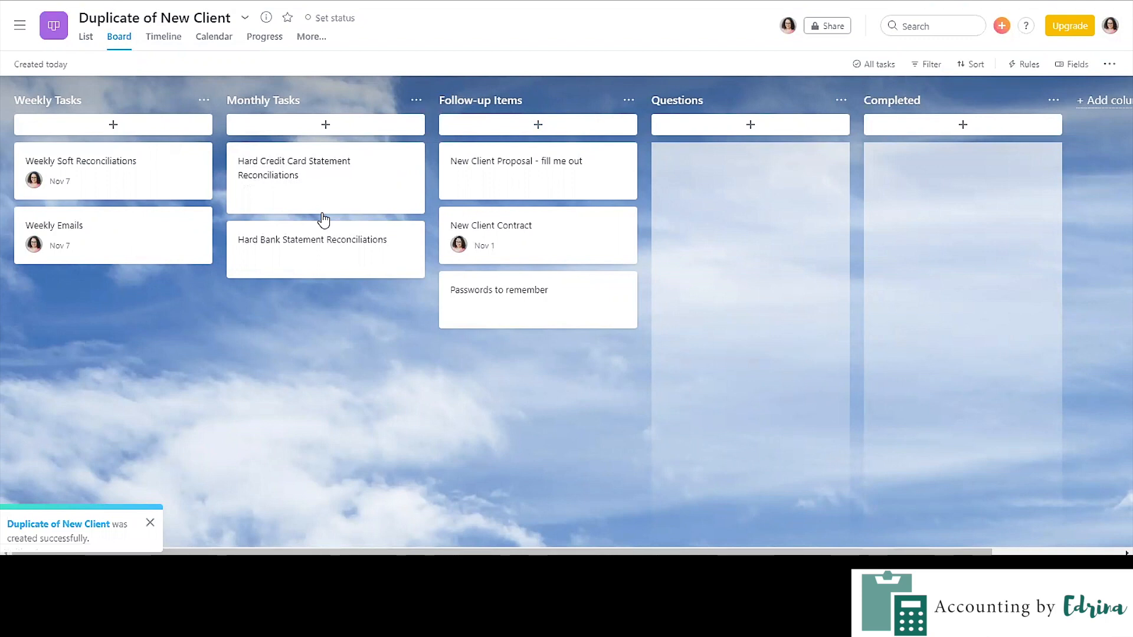
# Set the Hard Credit Card Statement Reconciliations task's due date to November 12, 2019
pyautogui.click(315, 181)
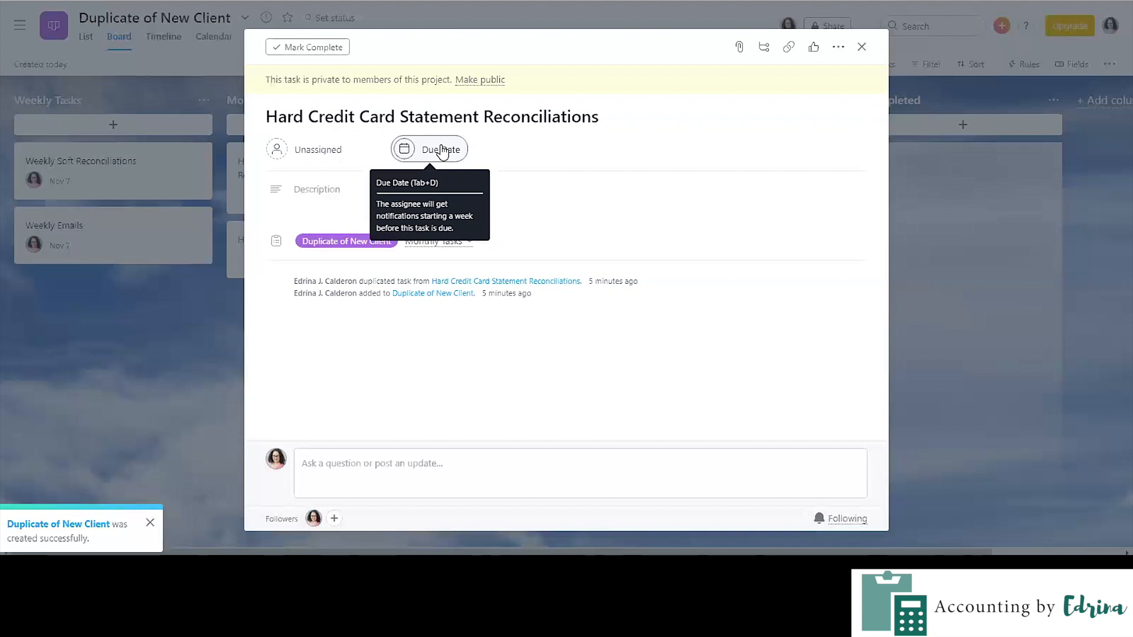
pyautogui.click(442, 150)
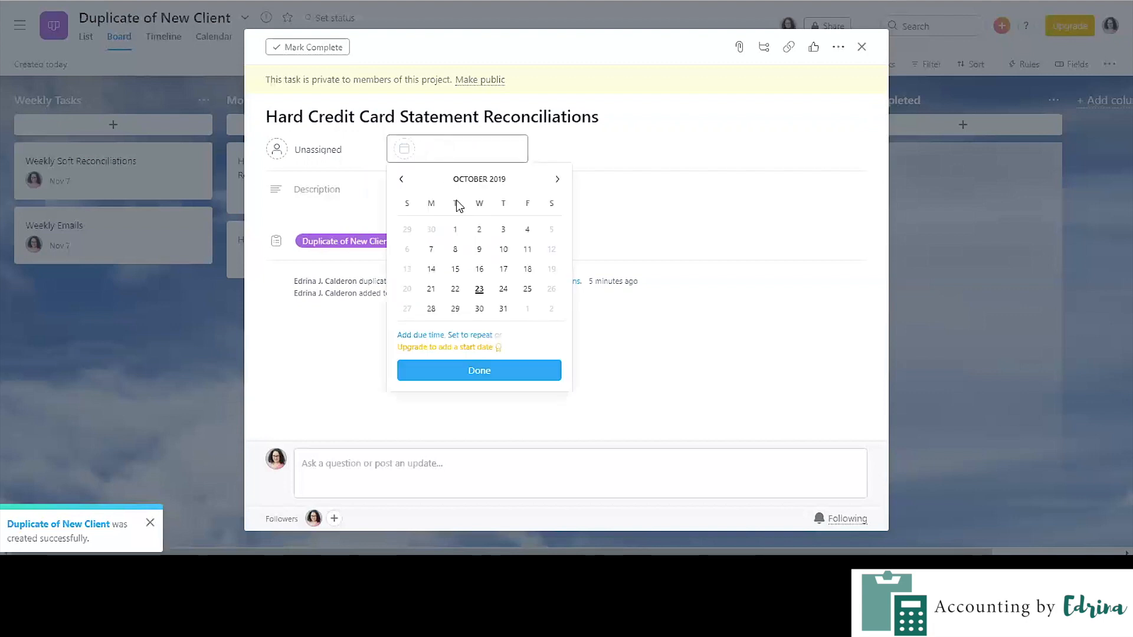
pyautogui.click(558, 180)
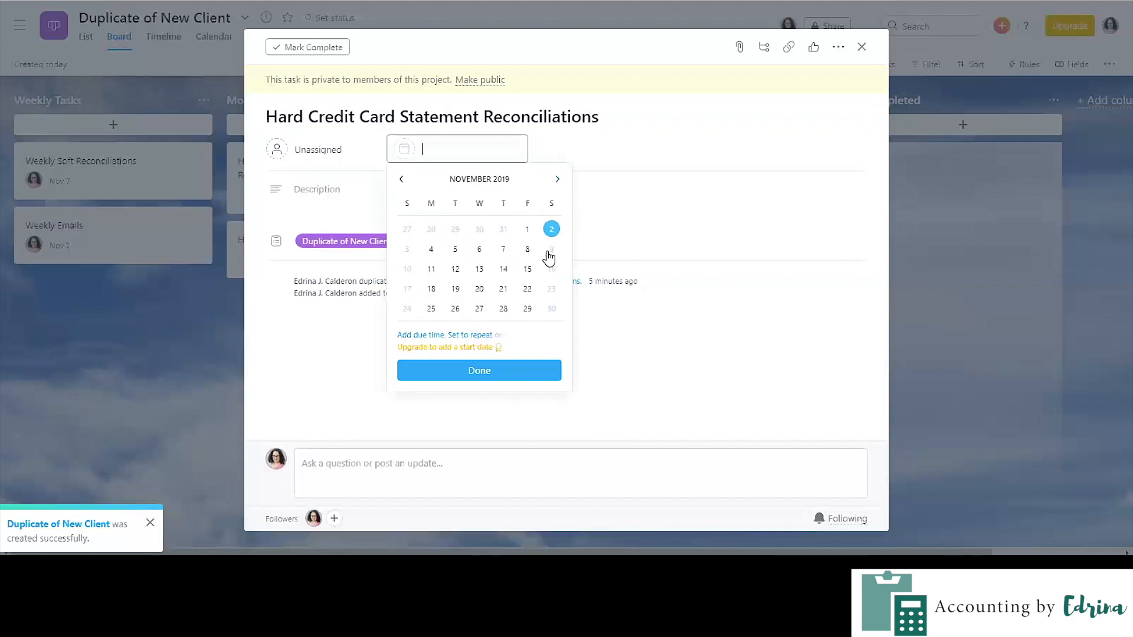
pyautogui.click(455, 269)
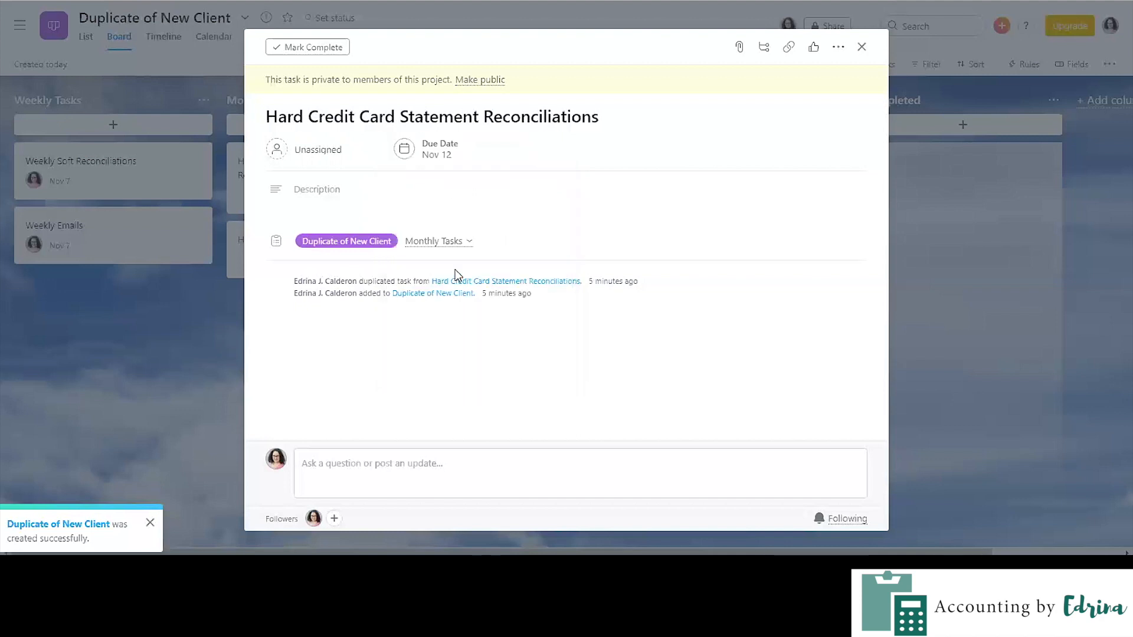
# Make the Hard Credit Card Statement Reconciliations due date repeat monthly, every 1 month on the 12th day
pyautogui.click(426, 158)
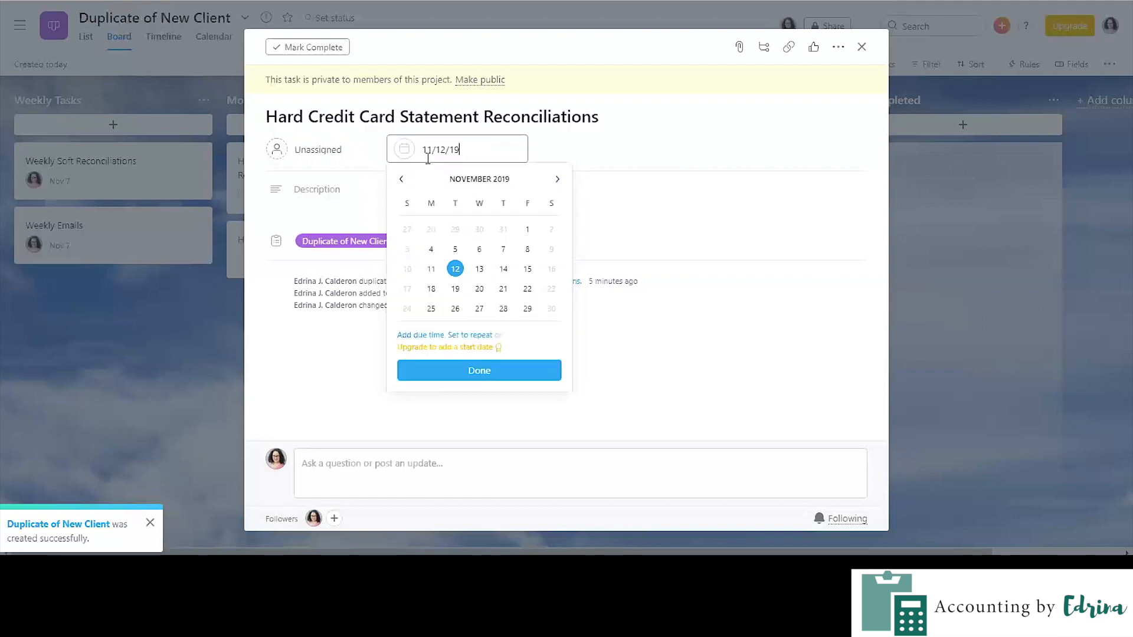
pyautogui.click(472, 336)
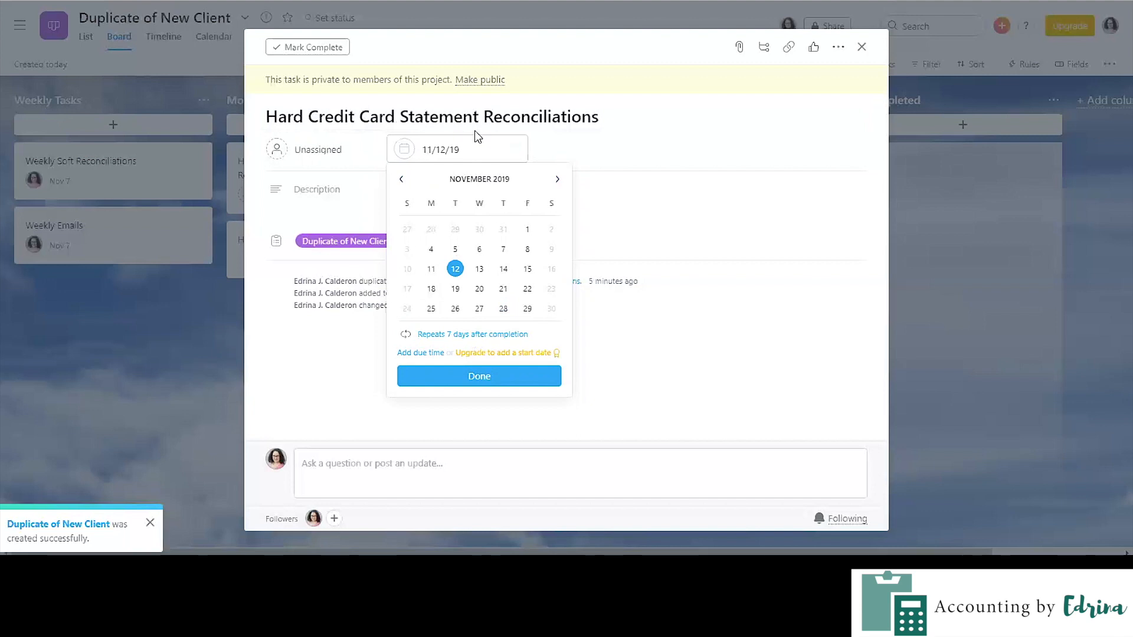
pyautogui.click(466, 334)
pyautogui.click(468, 339)
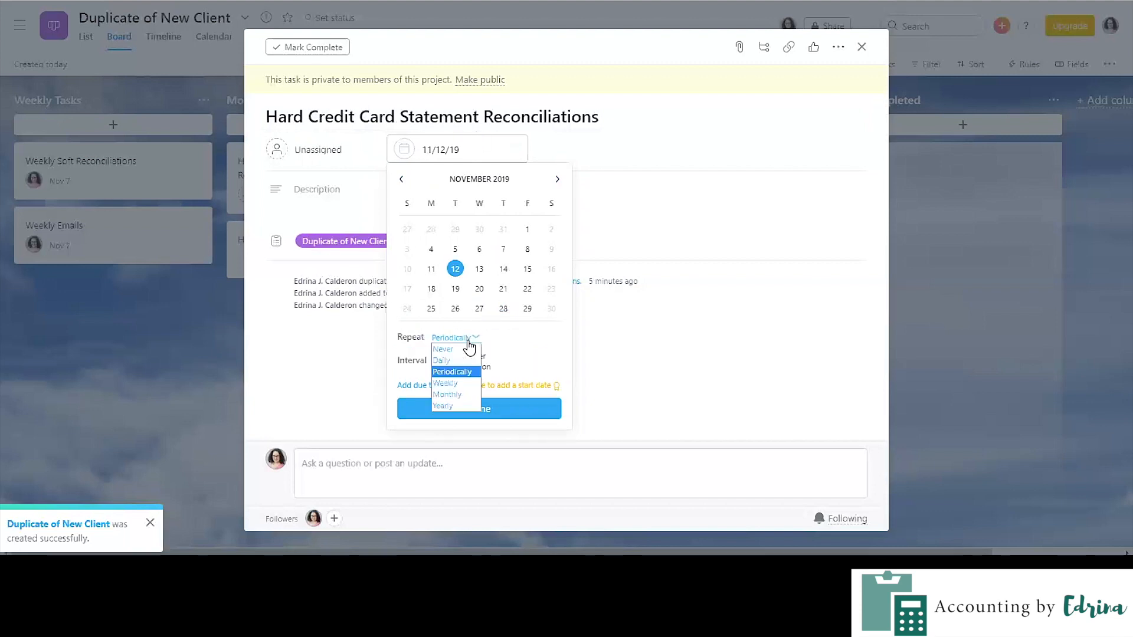
pyautogui.click(467, 394)
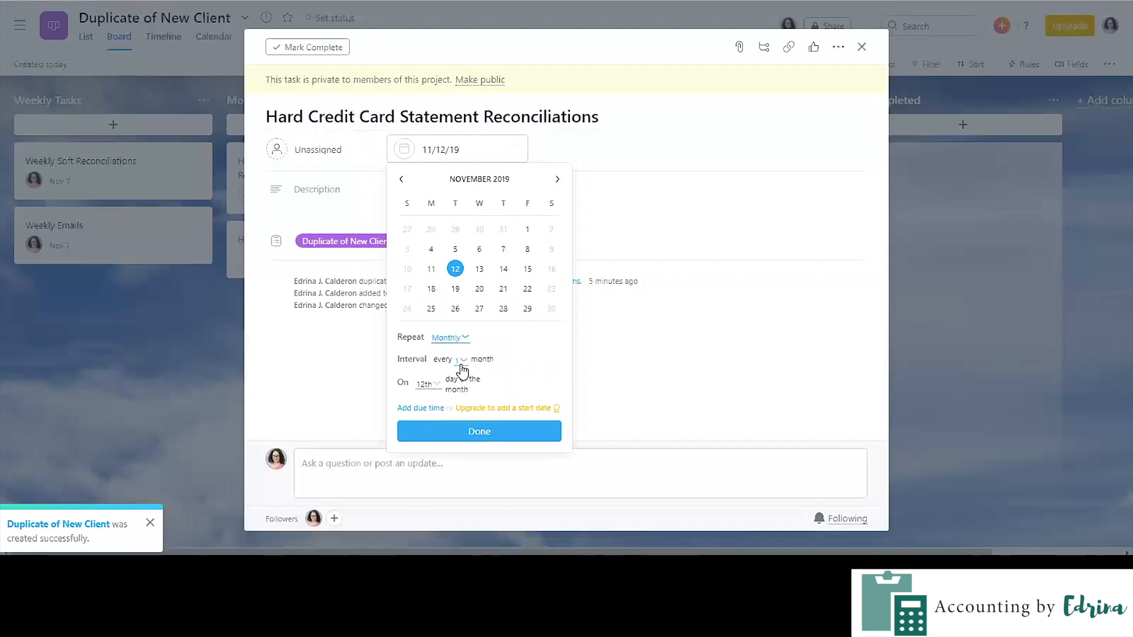
pyautogui.click(495, 432)
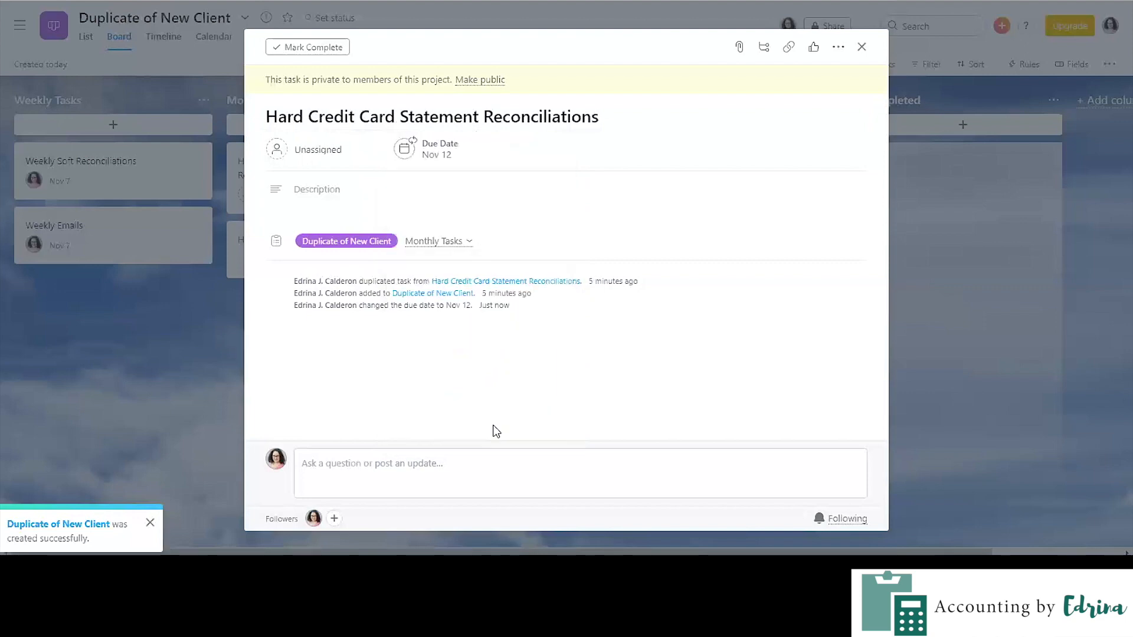
# Assign the Hard Credit Card Statement Reconciliations task to the account owner and close the task
pyautogui.click(307, 149)
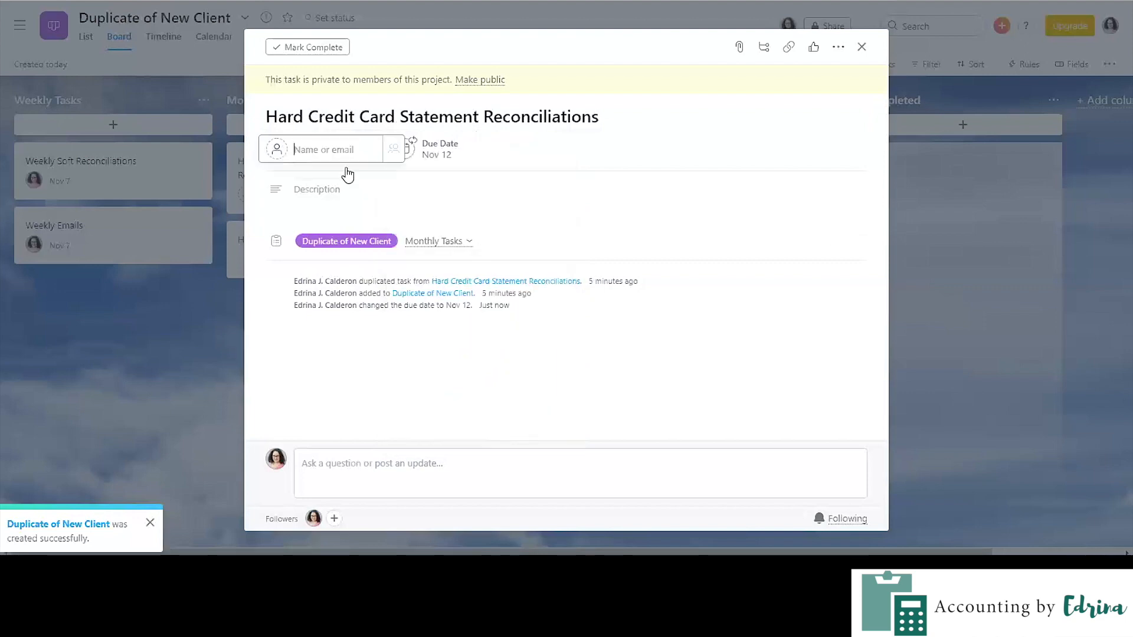
pyautogui.click(354, 181)
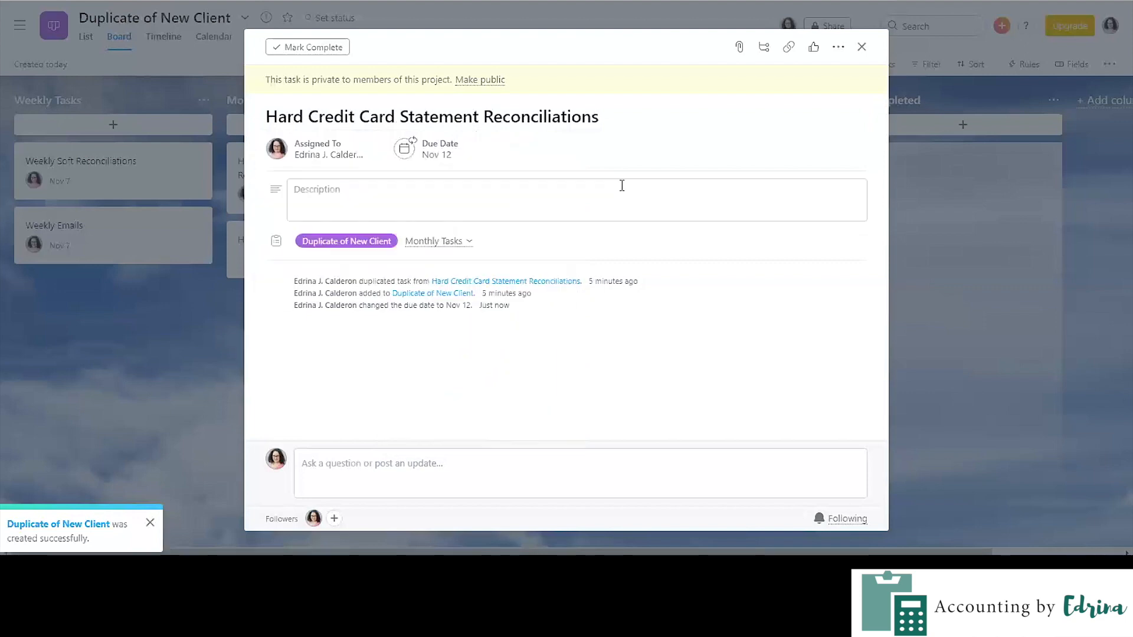
pyautogui.click(862, 48)
# Open the Hard Bank Statement Reconciliations task and set its due date to December 1, 2019
pyautogui.click(324, 245)
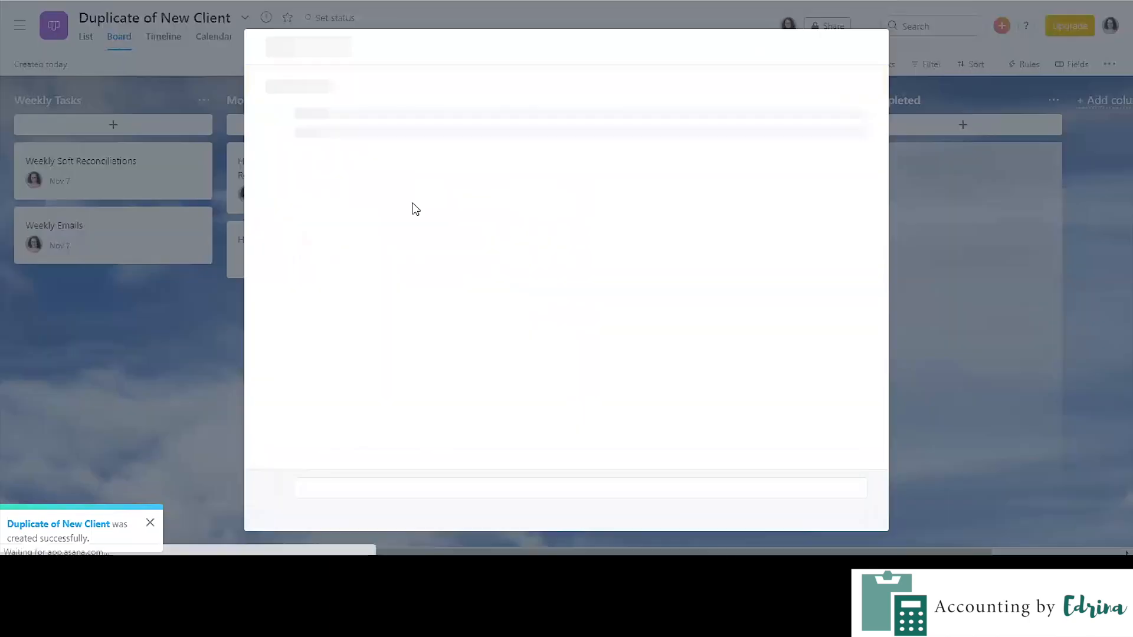
pyautogui.click(442, 152)
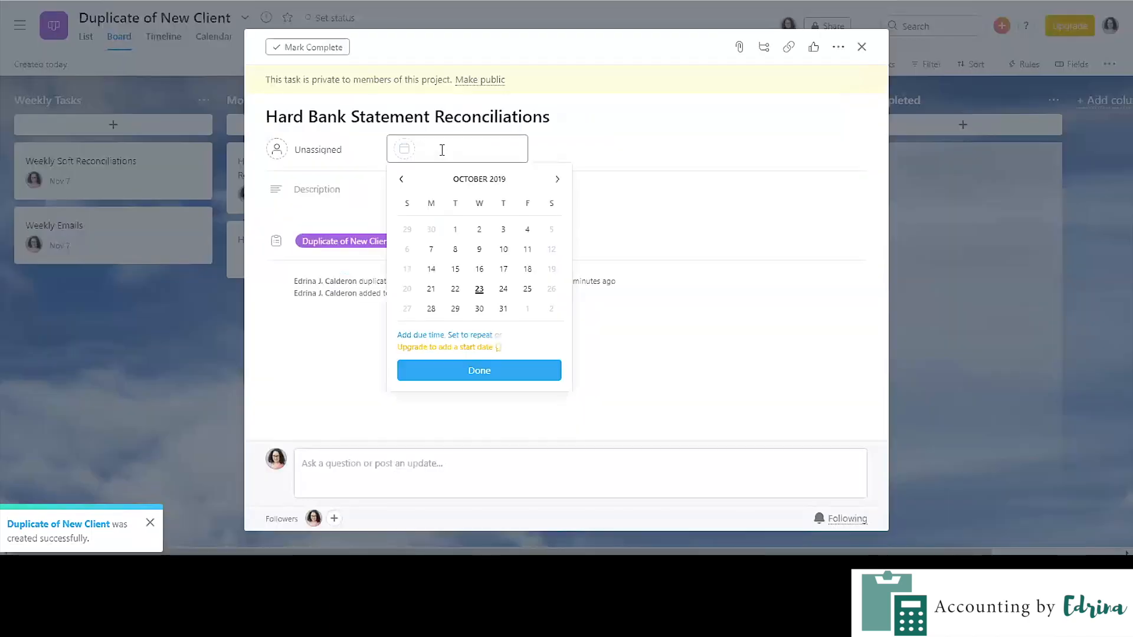
pyautogui.click(558, 179)
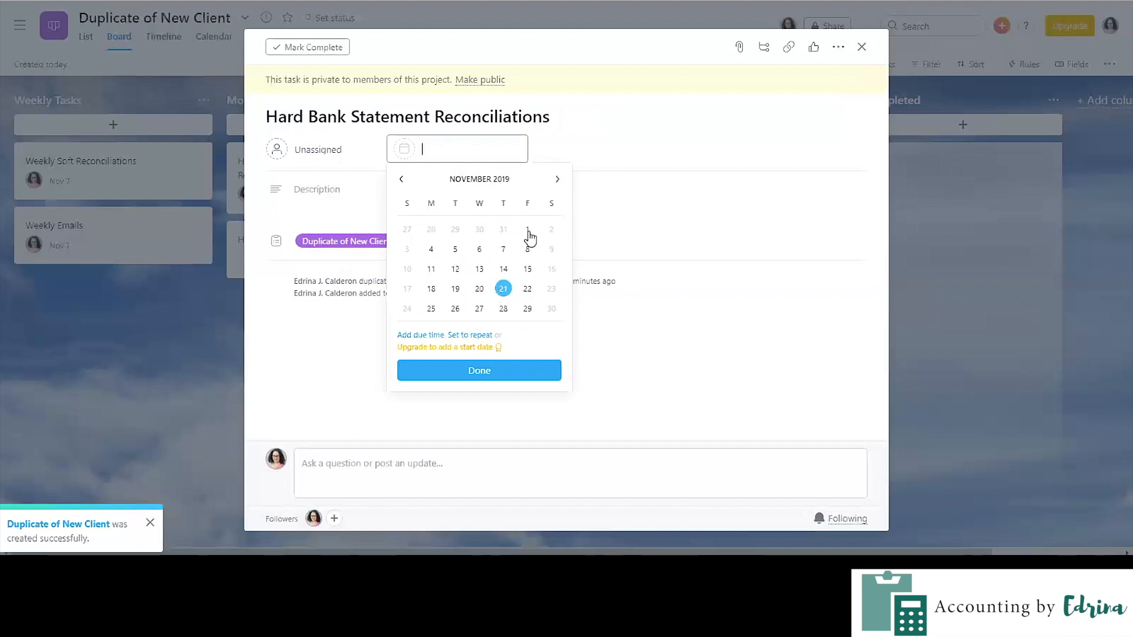
pyautogui.click(556, 182)
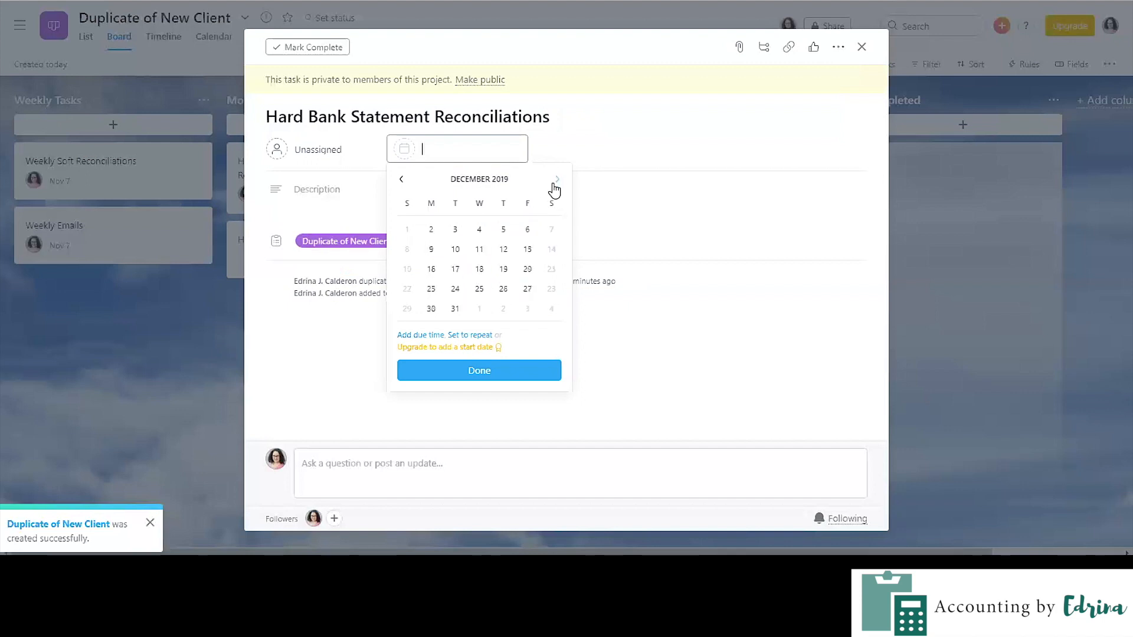
pyautogui.click(408, 230)
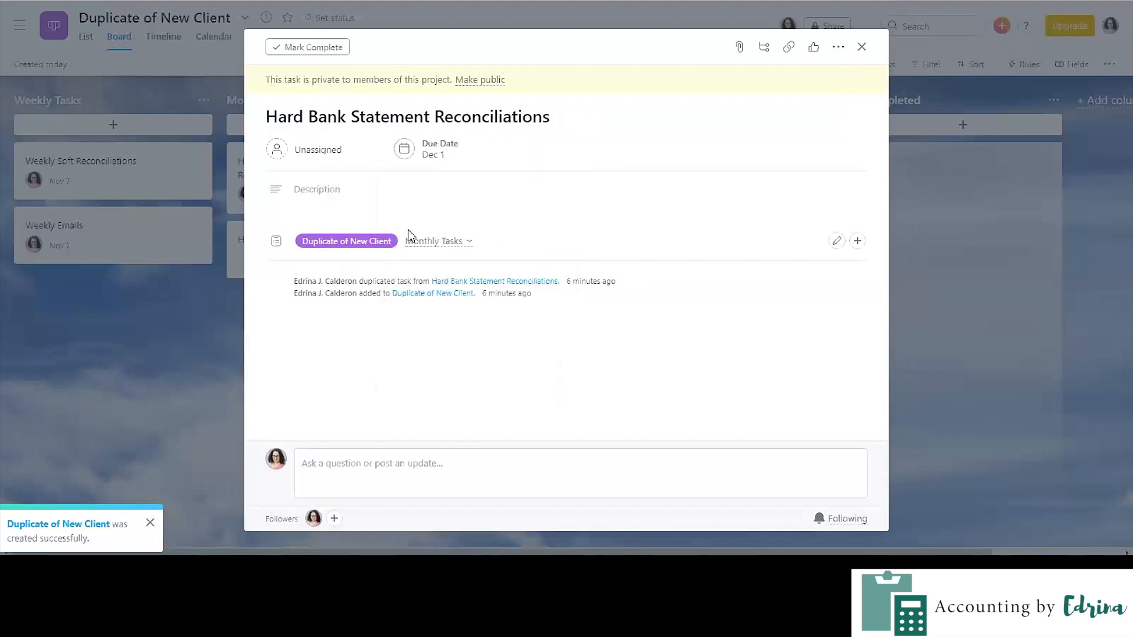
# Make the Hard Bank Statement Reconciliations due date repeat monthly, every 1 month on the 1st day
pyautogui.click(437, 158)
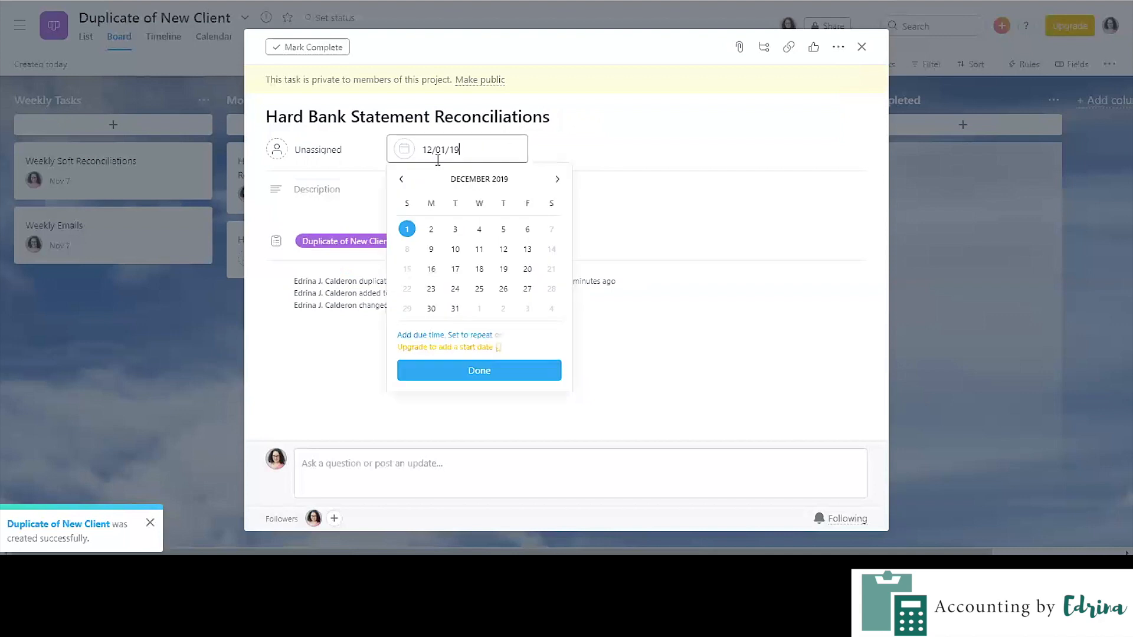
pyautogui.click(478, 336)
pyautogui.click(478, 340)
pyautogui.click(475, 338)
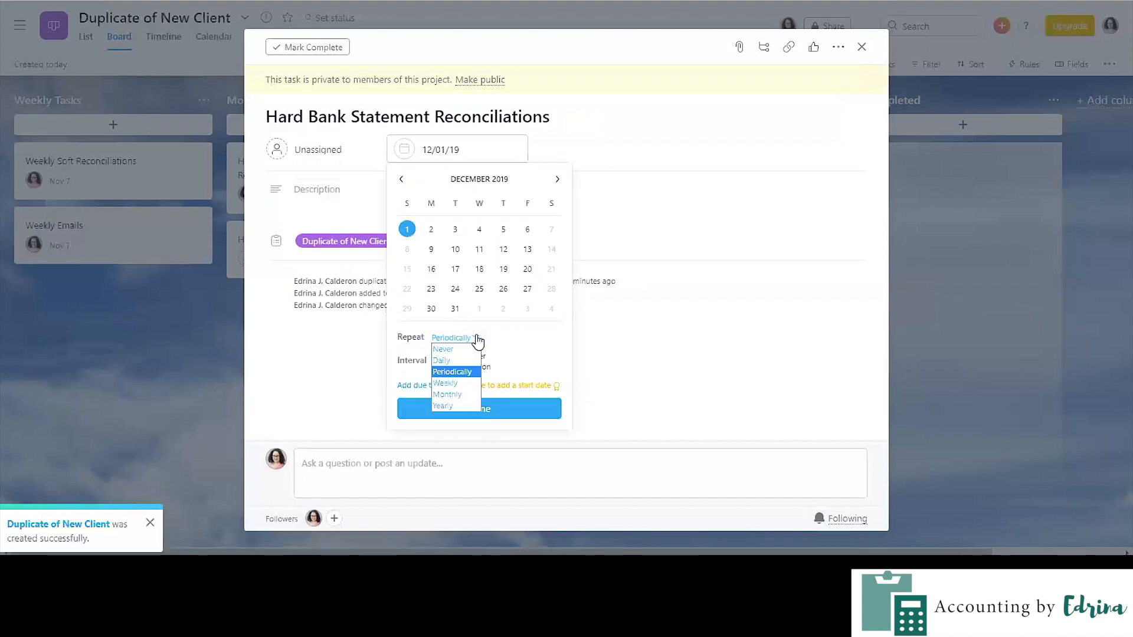
pyautogui.click(463, 396)
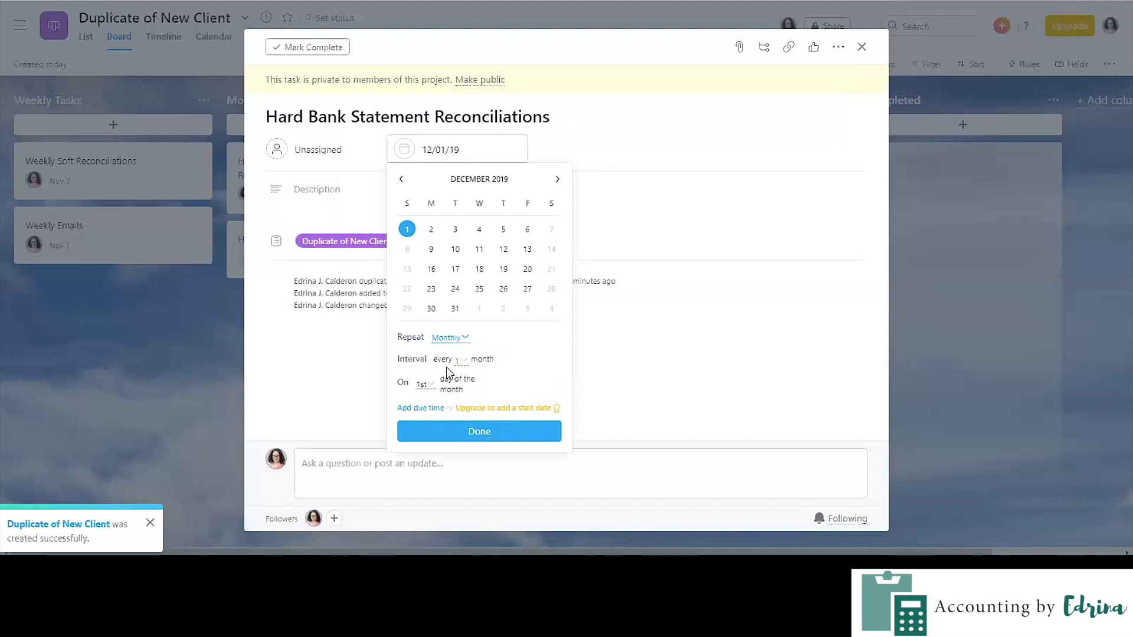
pyautogui.click(460, 434)
# Assign the Hard Bank Statement Reconciliations task to the account owner and close the task
pyautogui.click(289, 160)
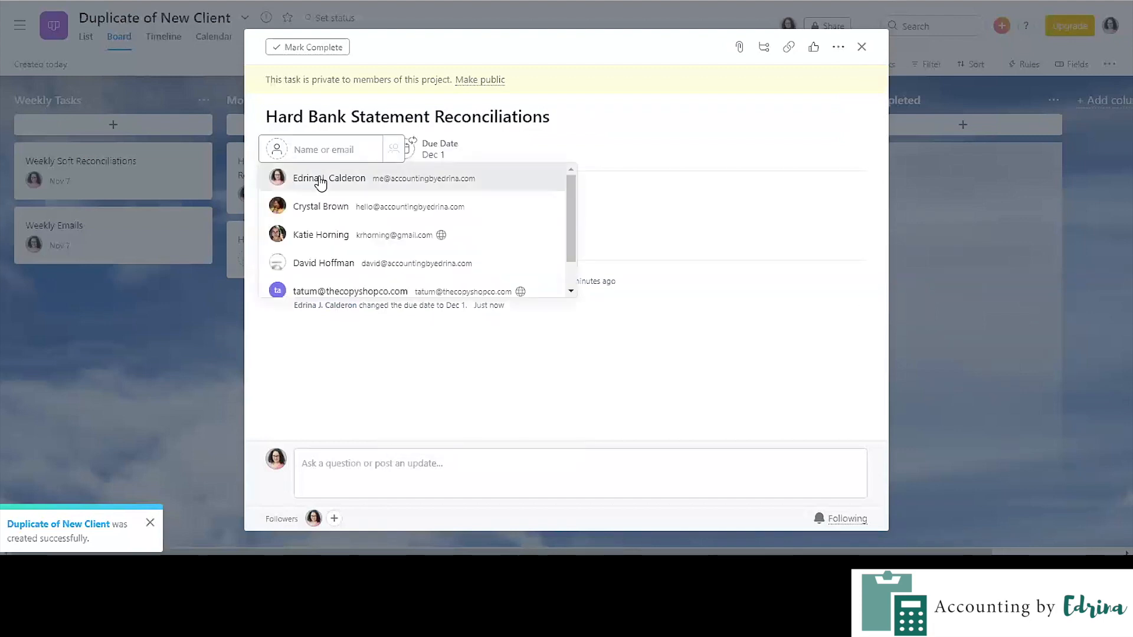
pyautogui.click(319, 178)
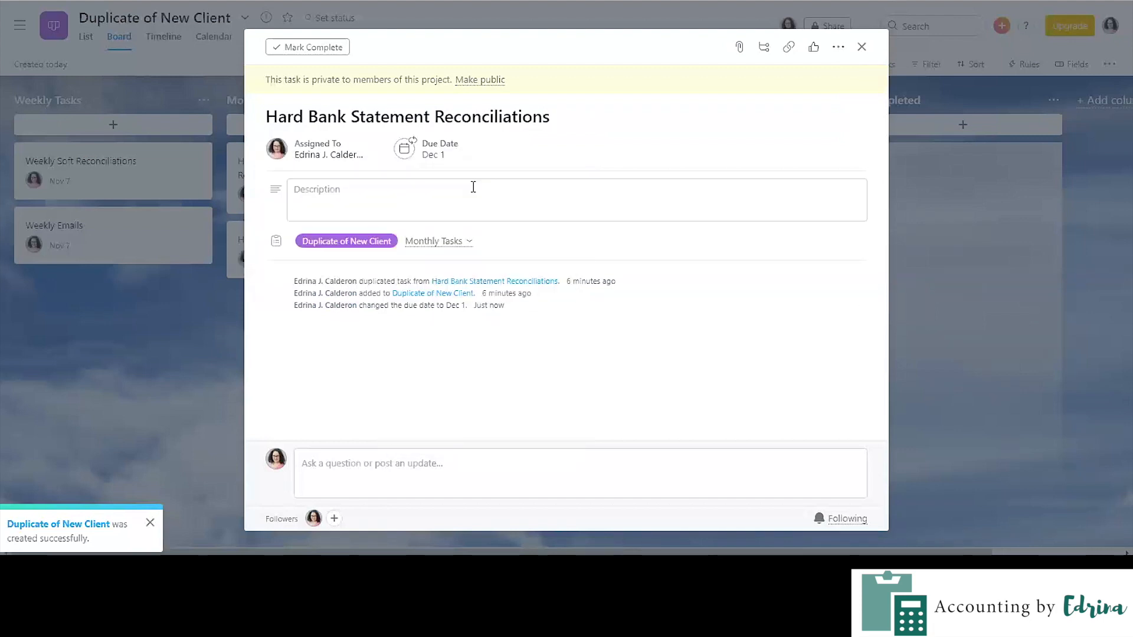
pyautogui.click(861, 48)
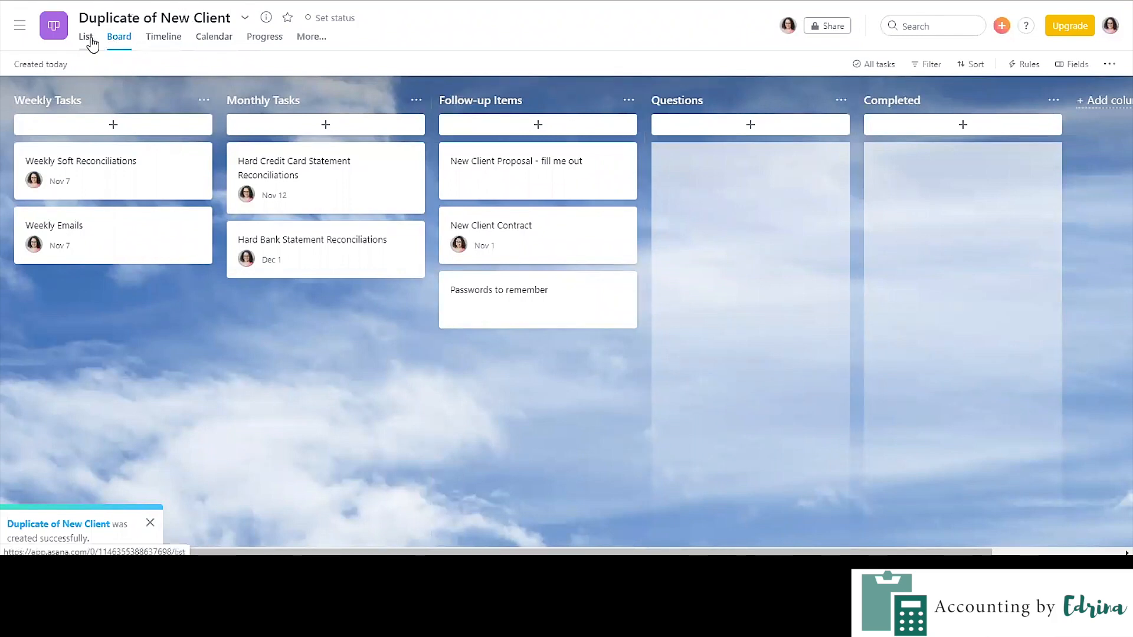
# Show the project as a calendar, dismiss the duplication notice, and include weekends in the calendar
pyautogui.click(214, 38)
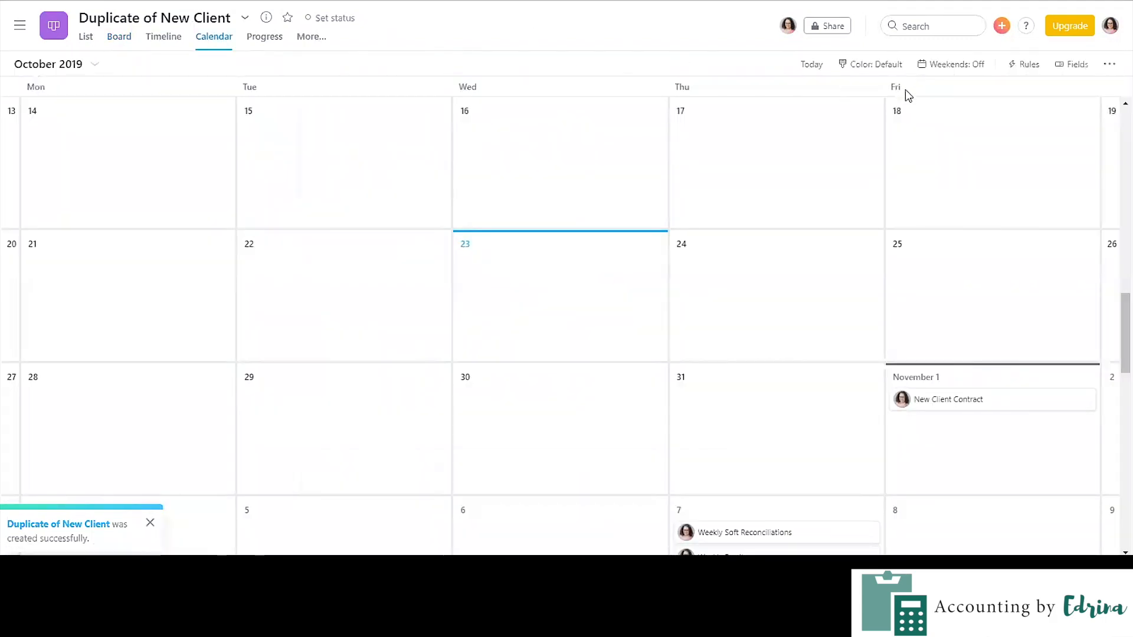
pyautogui.scroll(-3, 808, 164)
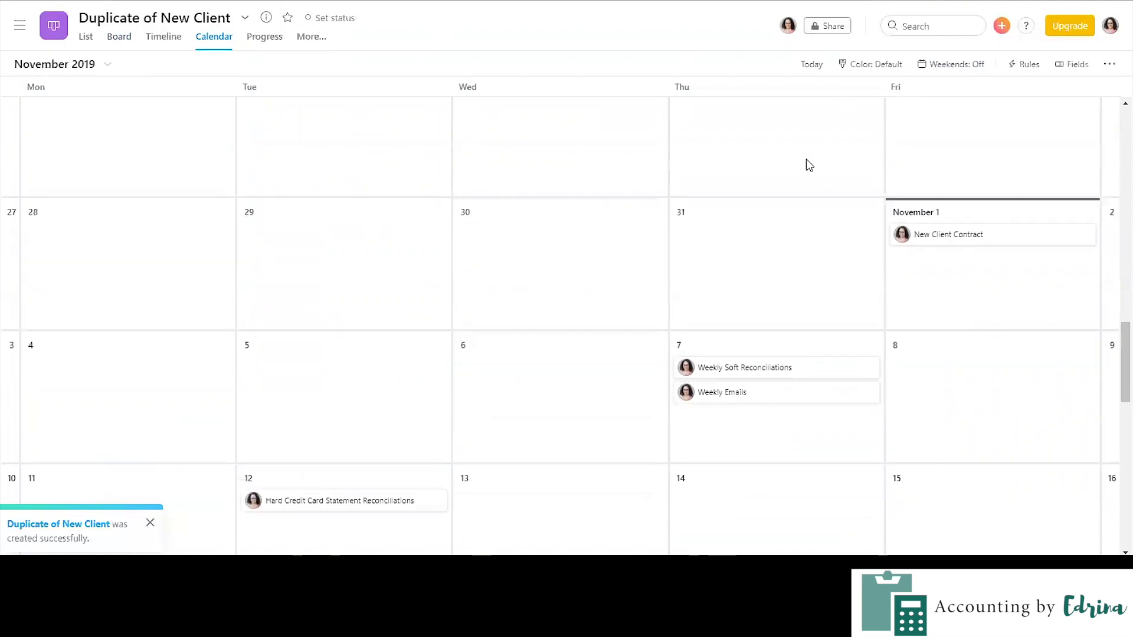
pyautogui.scroll(-3, 789, 219)
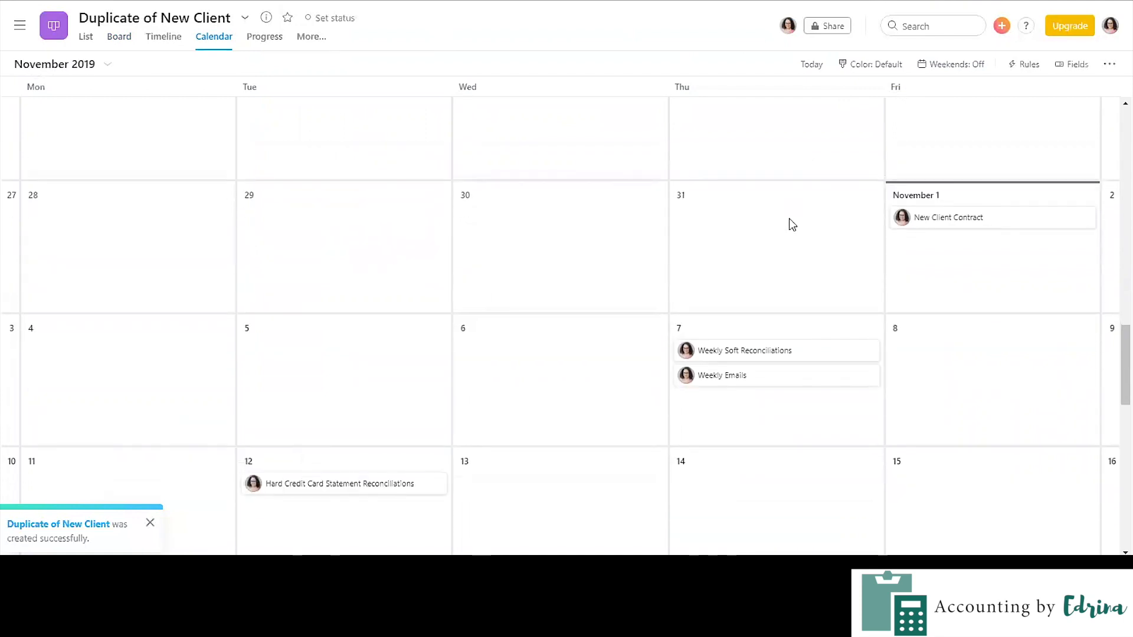
pyautogui.scroll(3, 790, 219)
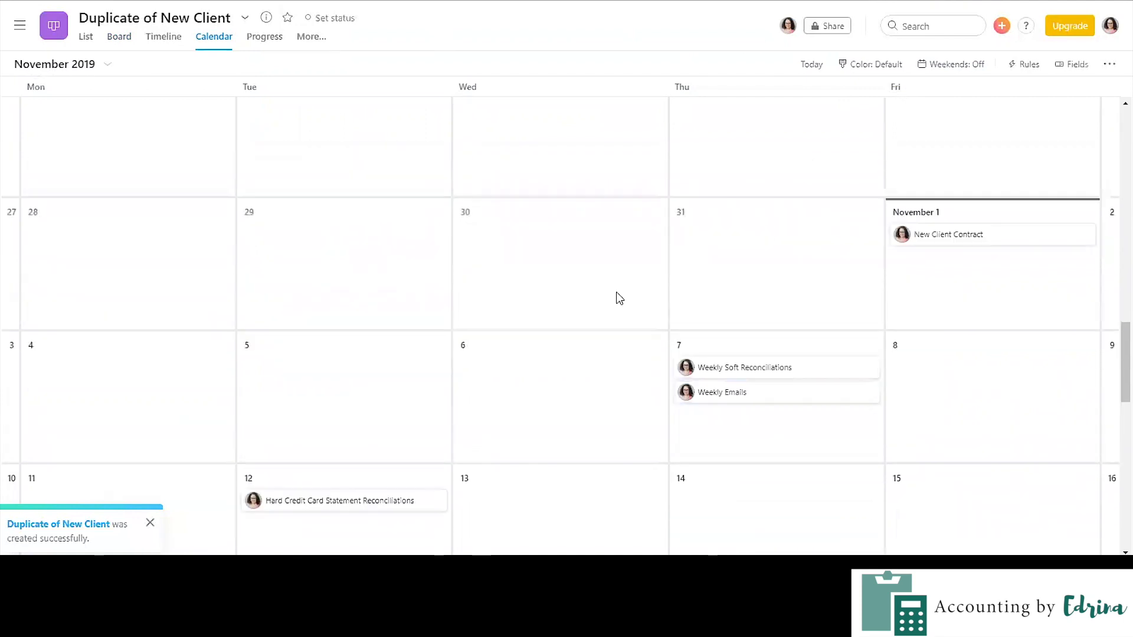
pyautogui.click(150, 523)
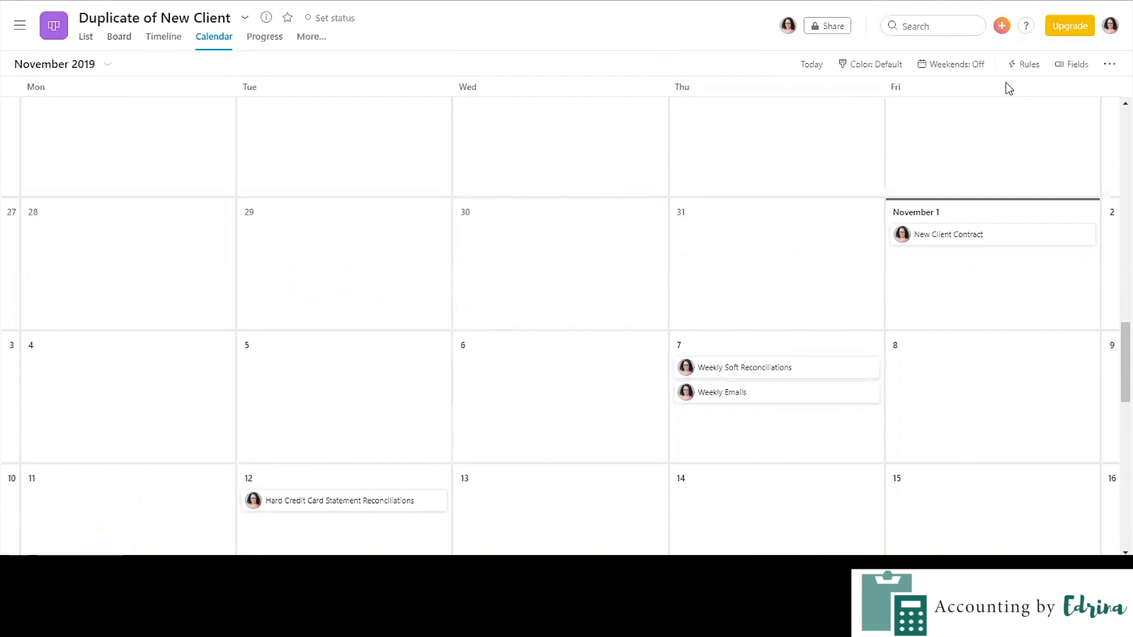
pyautogui.click(937, 74)
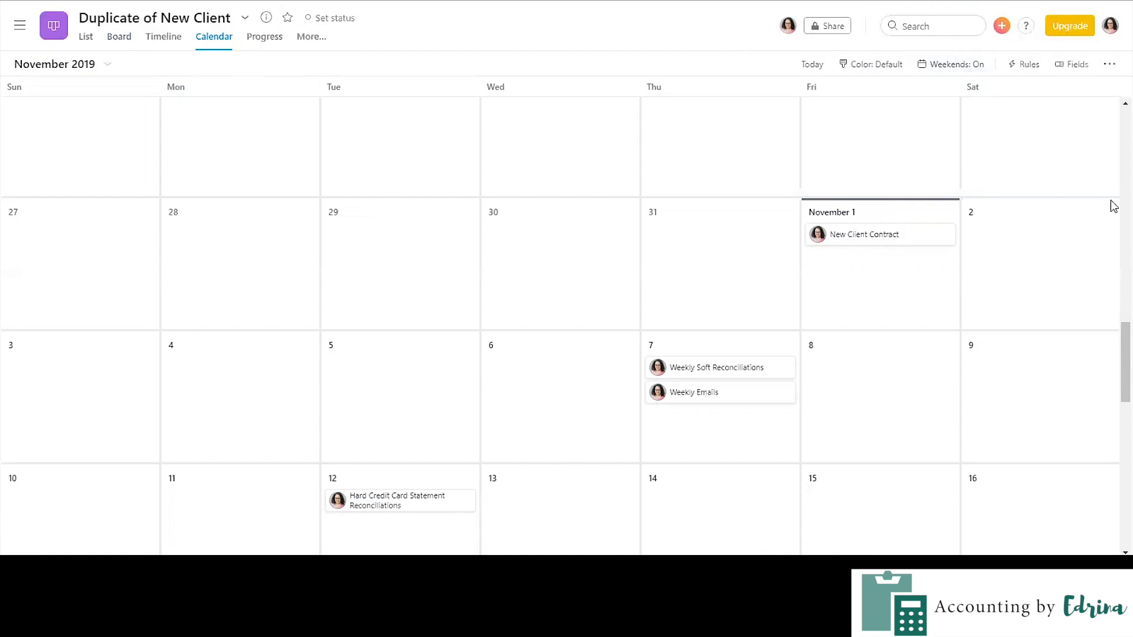
# Examine where the weekly and monthly tasks fall in the November and December 2019 calendar
pyautogui.scroll(-3, 1084, 318)
pyautogui.scroll(2, 1084, 318)
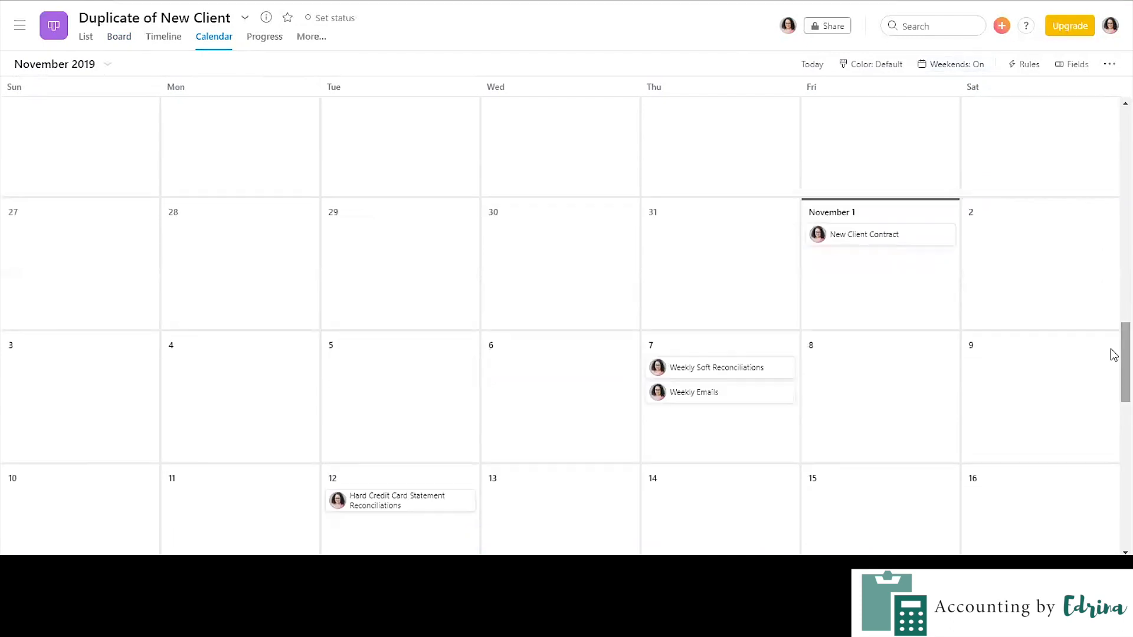
pyautogui.scroll(-1, 1113, 378)
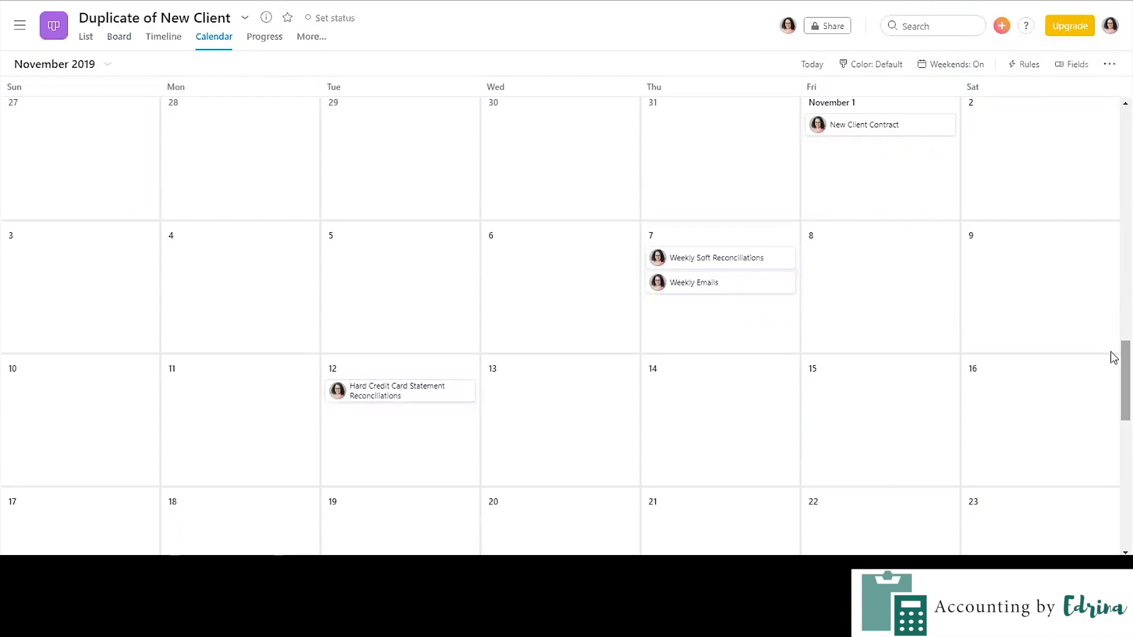
pyautogui.scroll(-1, 1113, 389)
pyautogui.scroll(-10, 1114, 389)
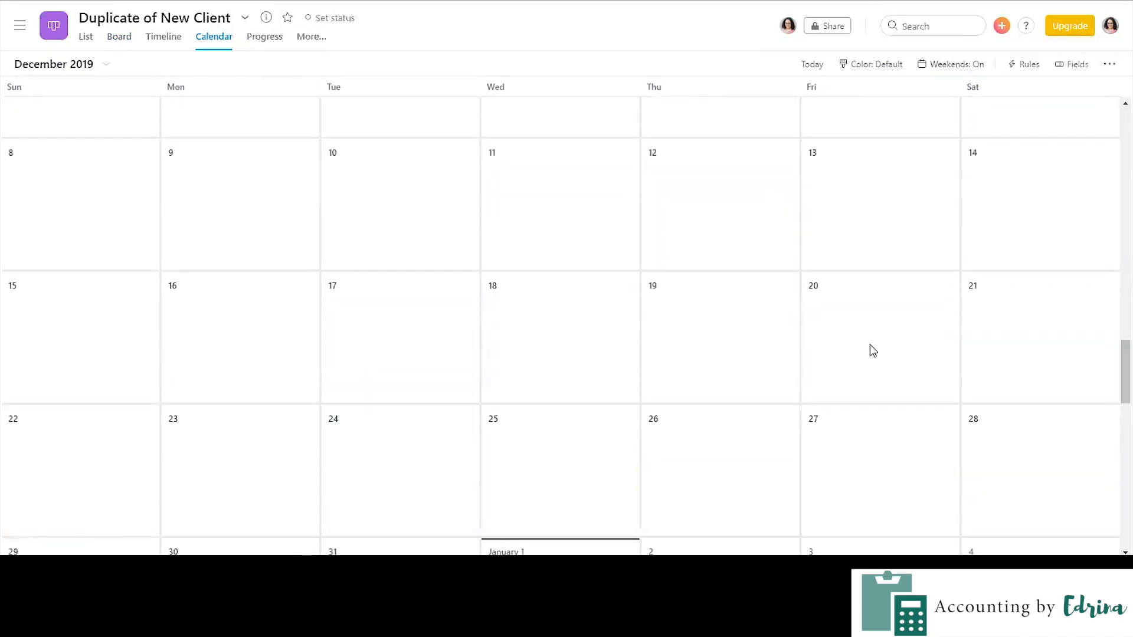
pyautogui.scroll(4, 841, 332)
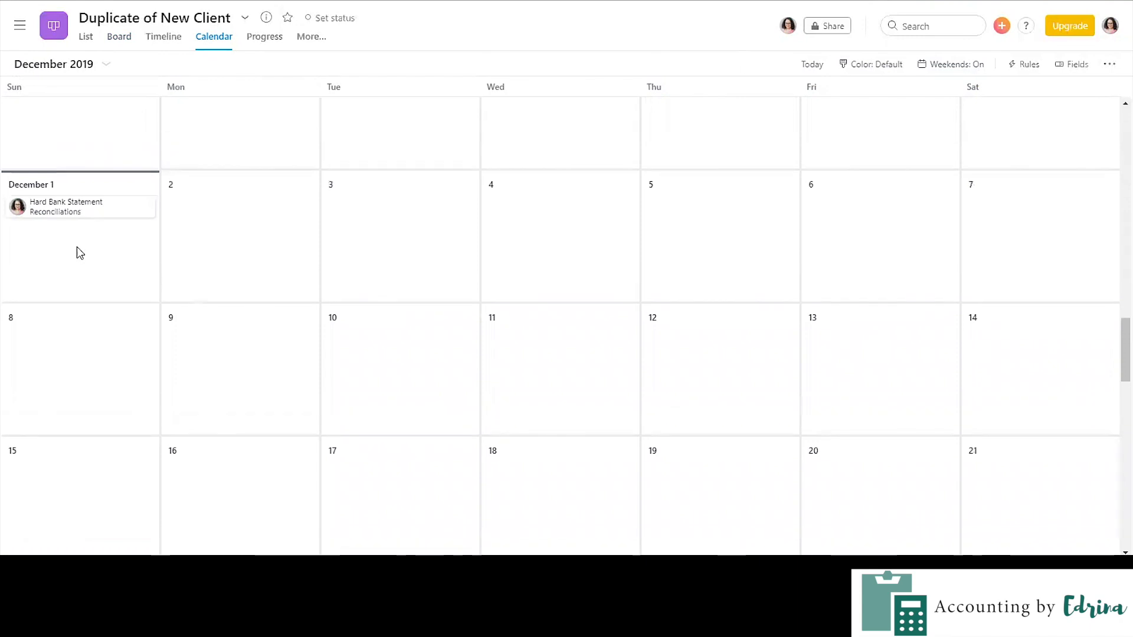
pyautogui.scroll(12, 463, 272)
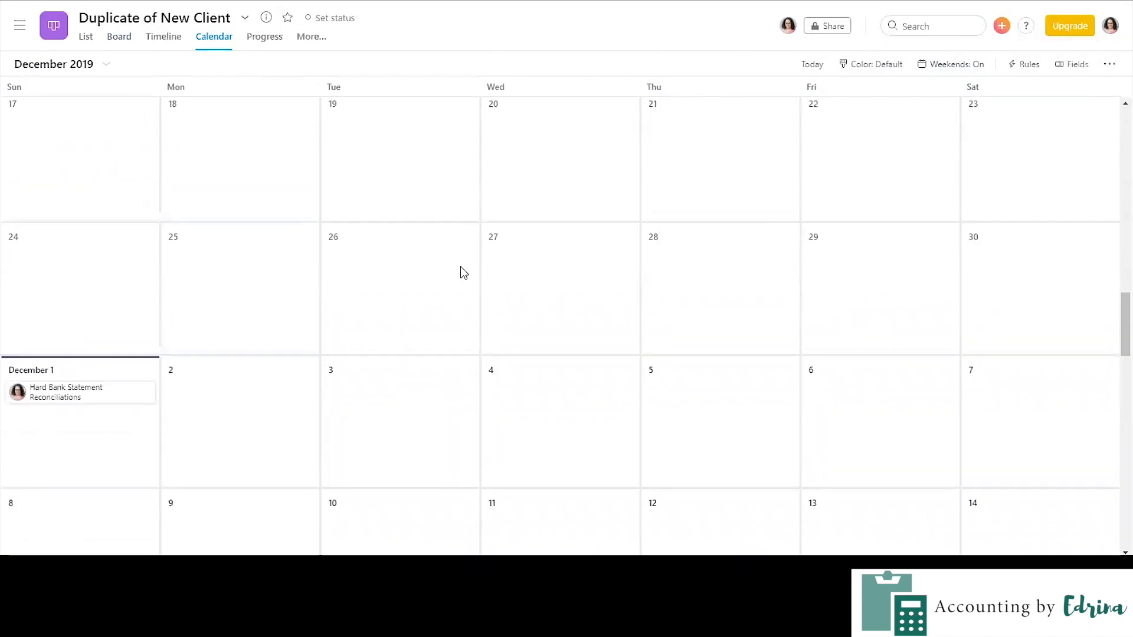
pyautogui.scroll(3, 463, 272)
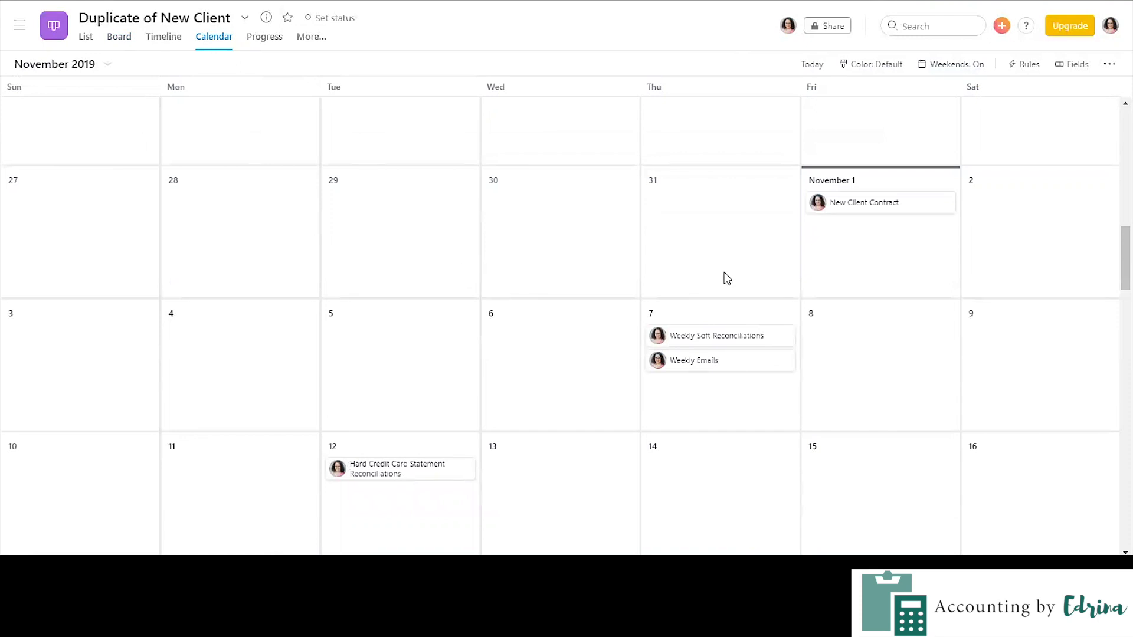
pyautogui.scroll(-3, 1114, 265)
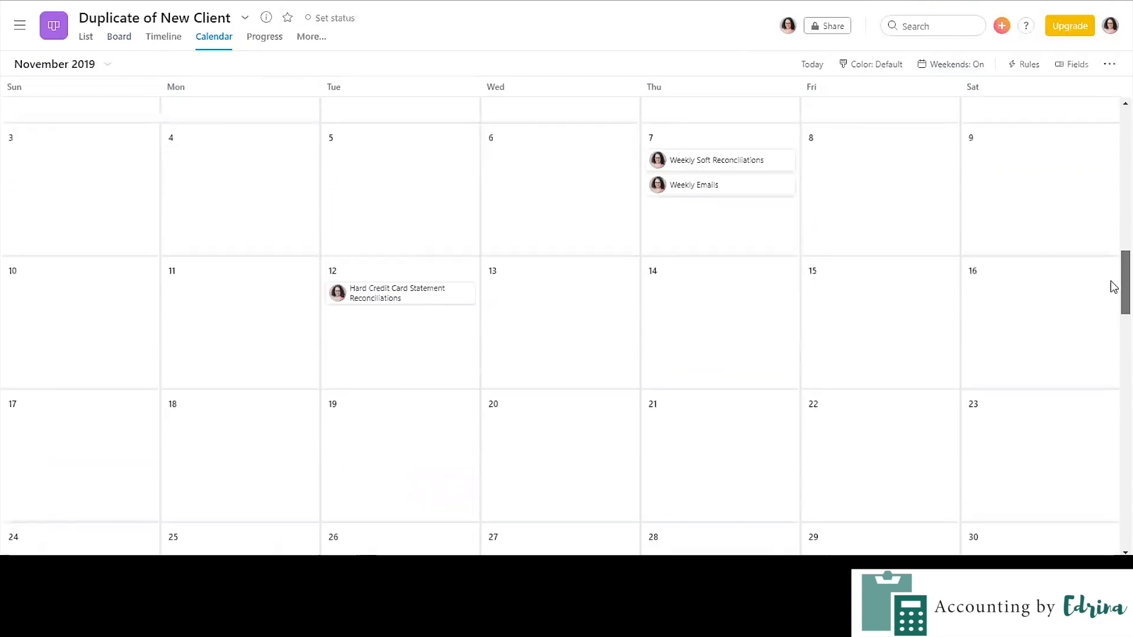
# Mark the Weekly Soft Reconciliations and Weekly Emails tasks due November 7 as complete
pyautogui.moveTo(714, 156)
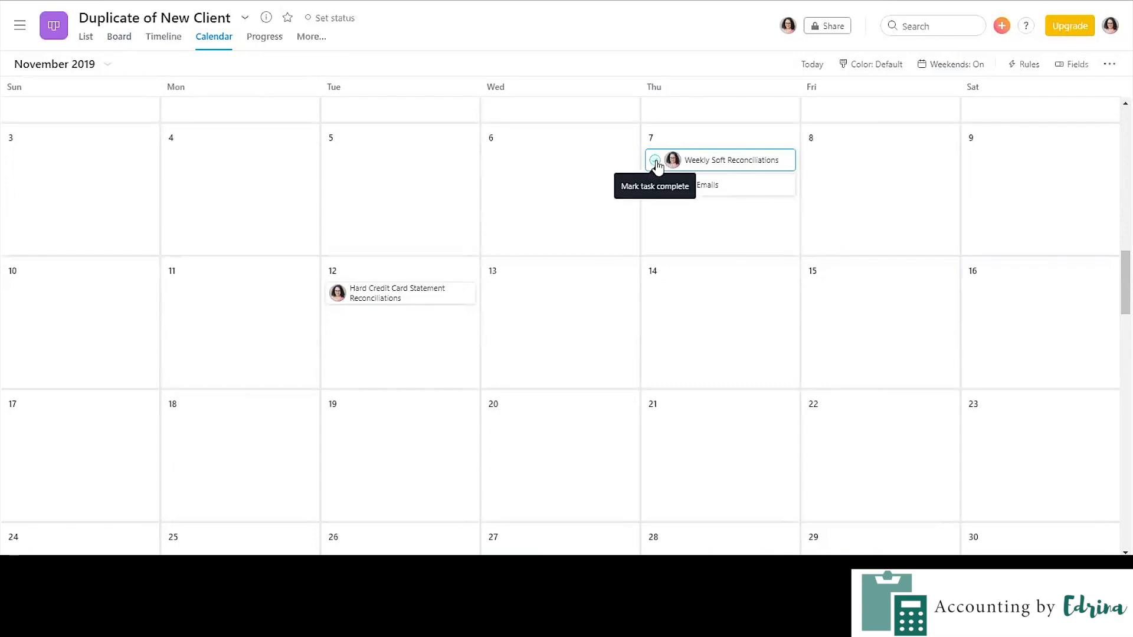
pyautogui.click(717, 167)
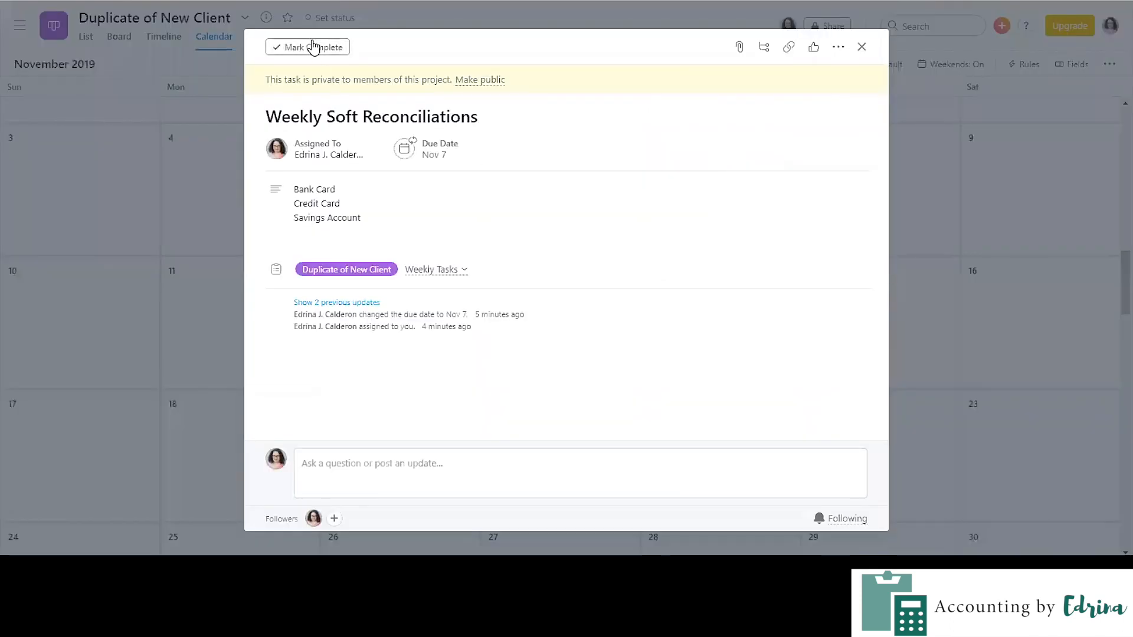
pyautogui.click(313, 47)
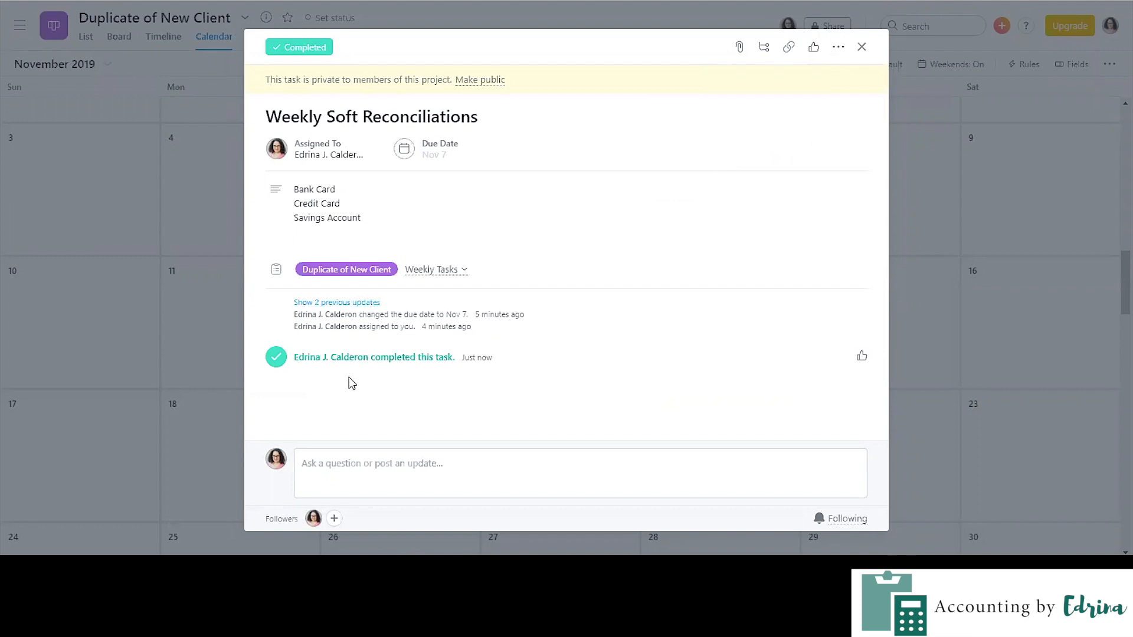
pyautogui.click(349, 303)
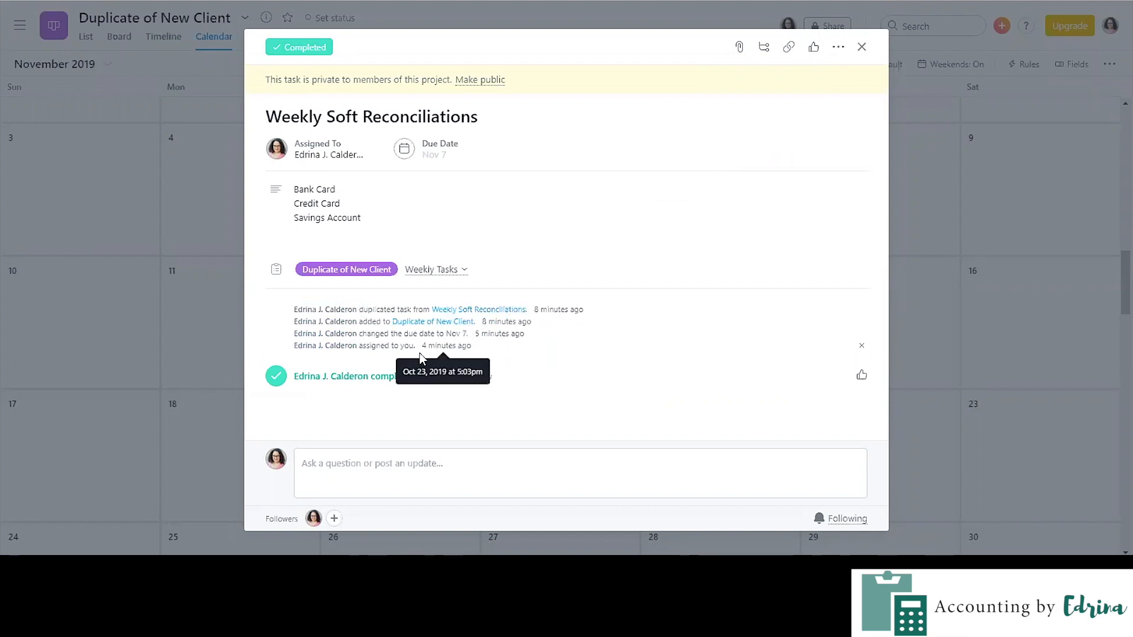
pyautogui.click(862, 50)
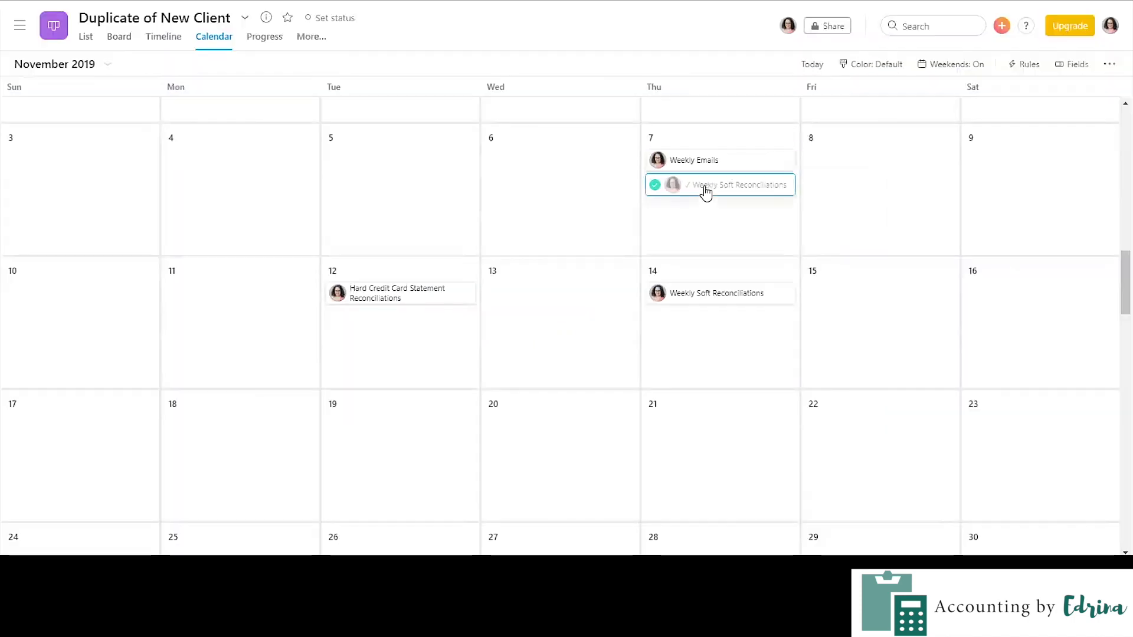
pyautogui.click(656, 162)
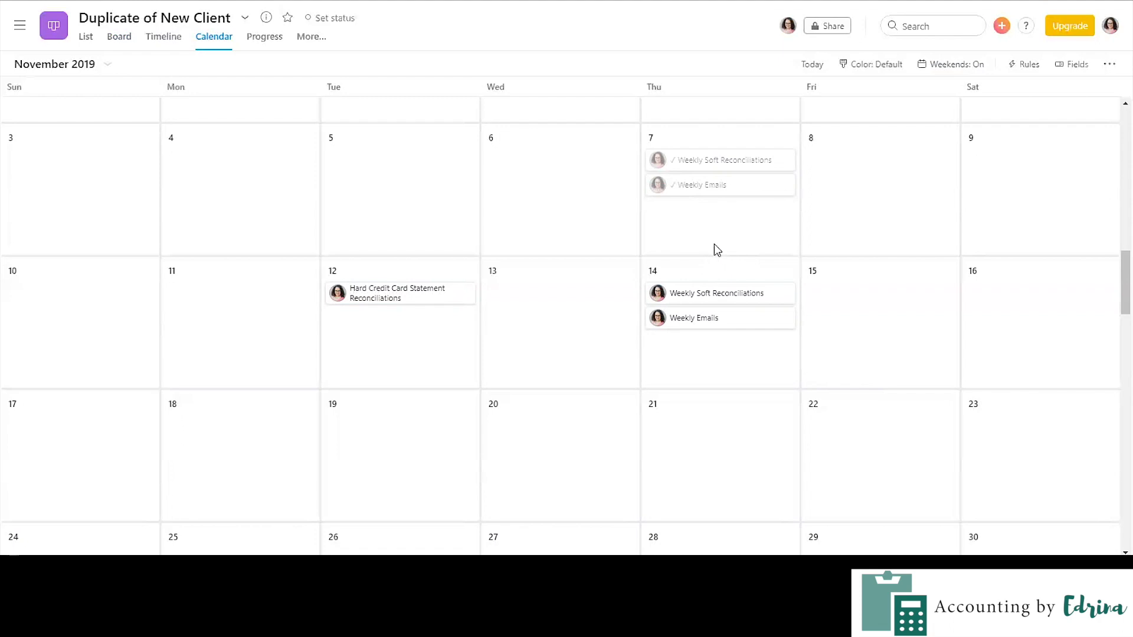
# Expand the sidebar and review the project's tasks as a board and as a list, then return to the calendar
pyautogui.click(21, 28)
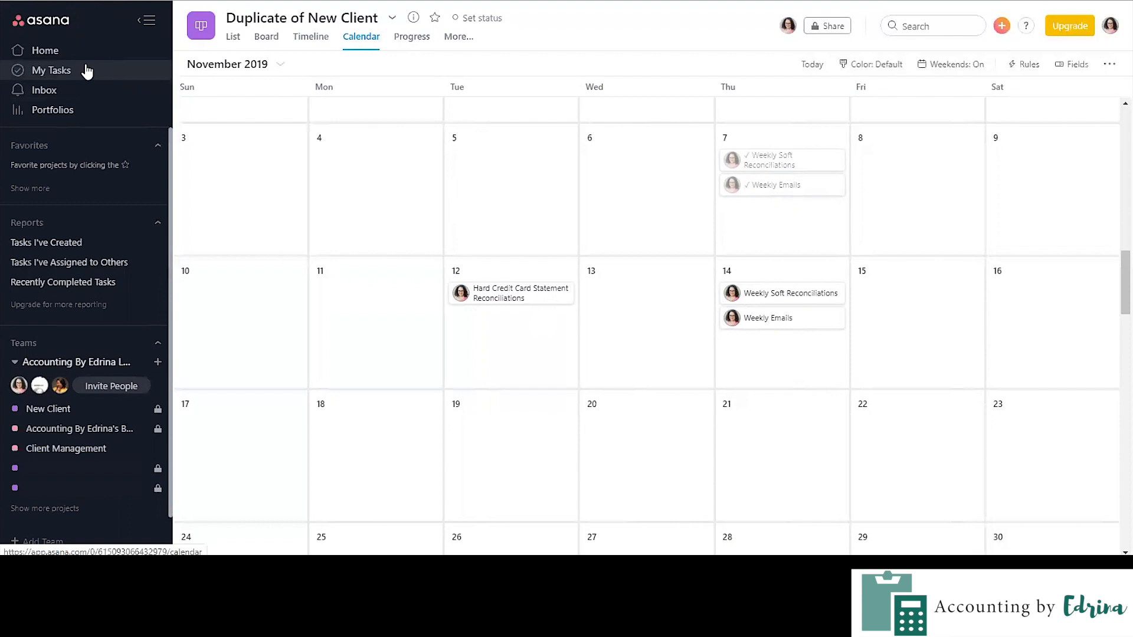
pyautogui.click(266, 47)
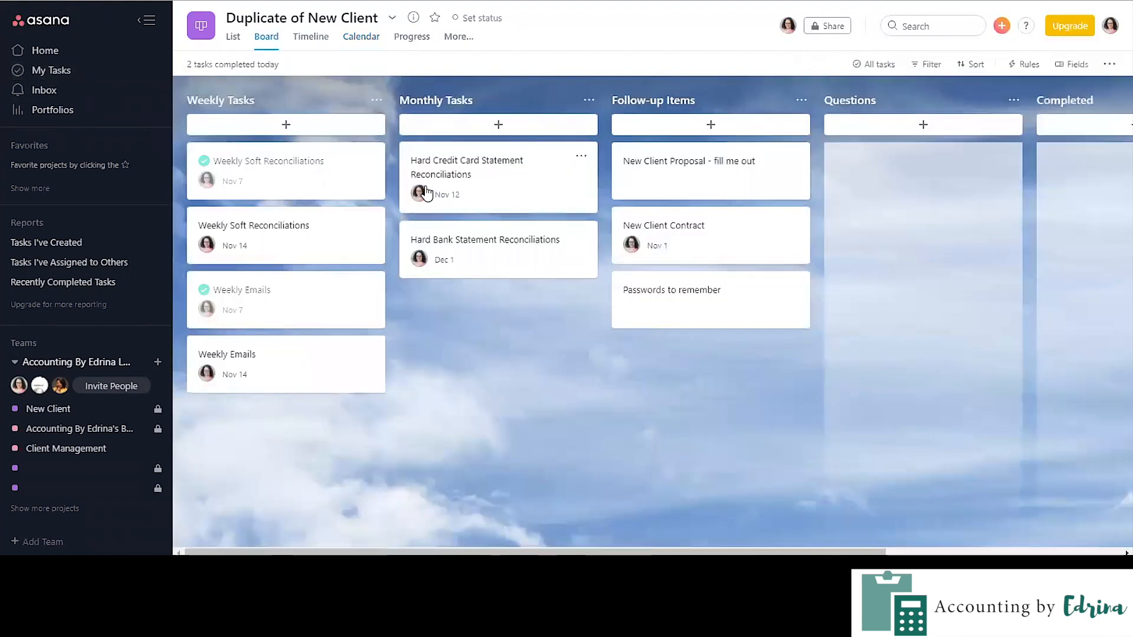
pyautogui.click(235, 38)
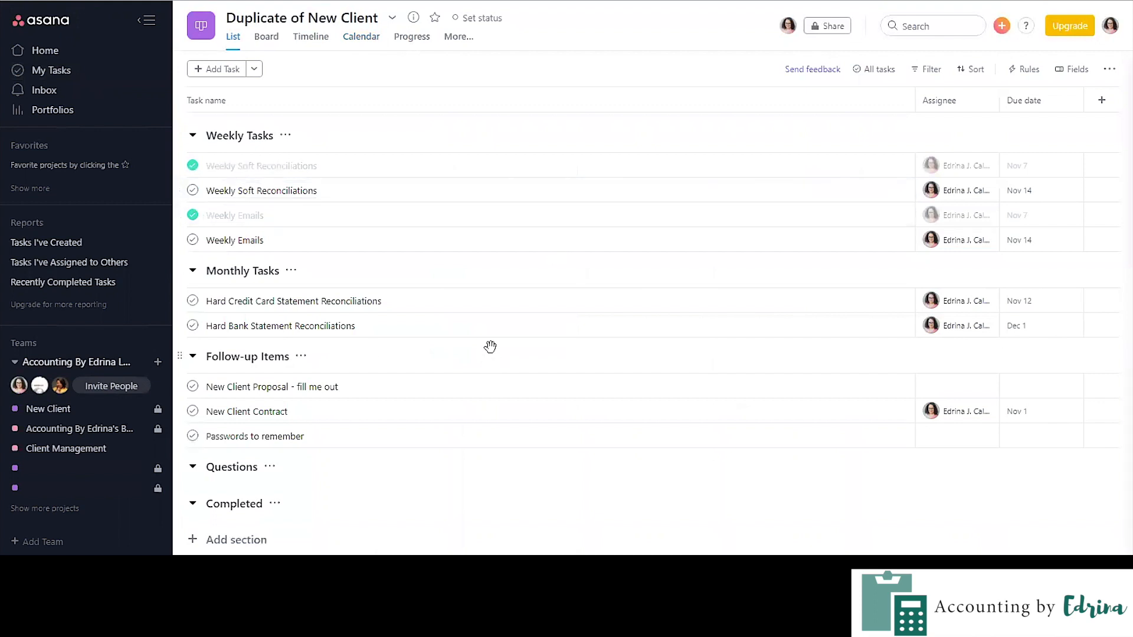
pyautogui.click(274, 46)
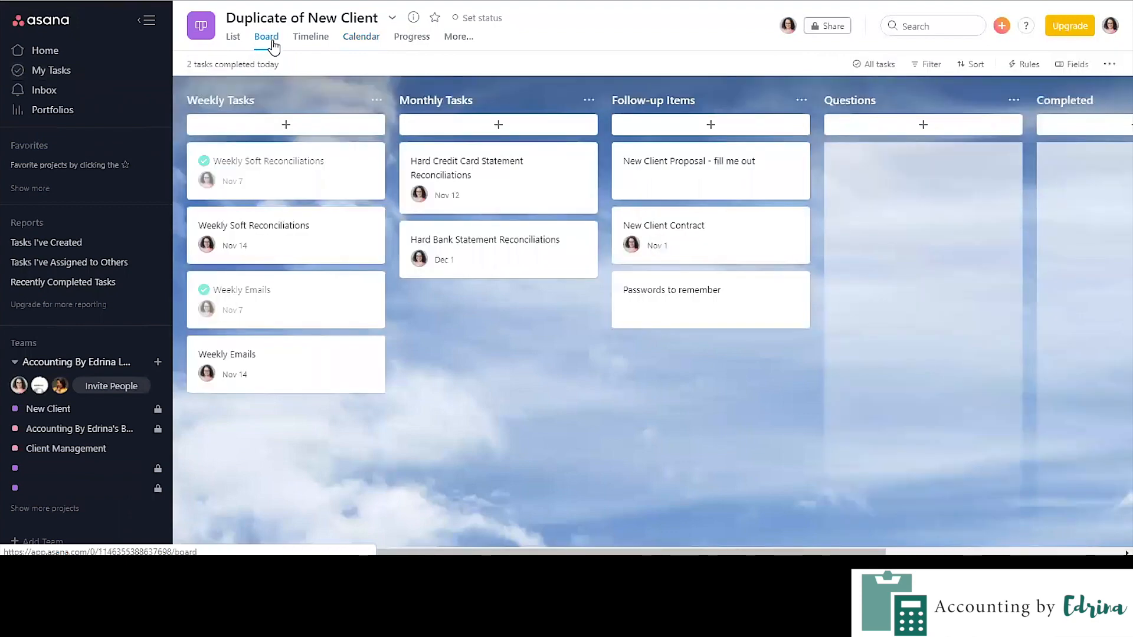
pyautogui.click(357, 40)
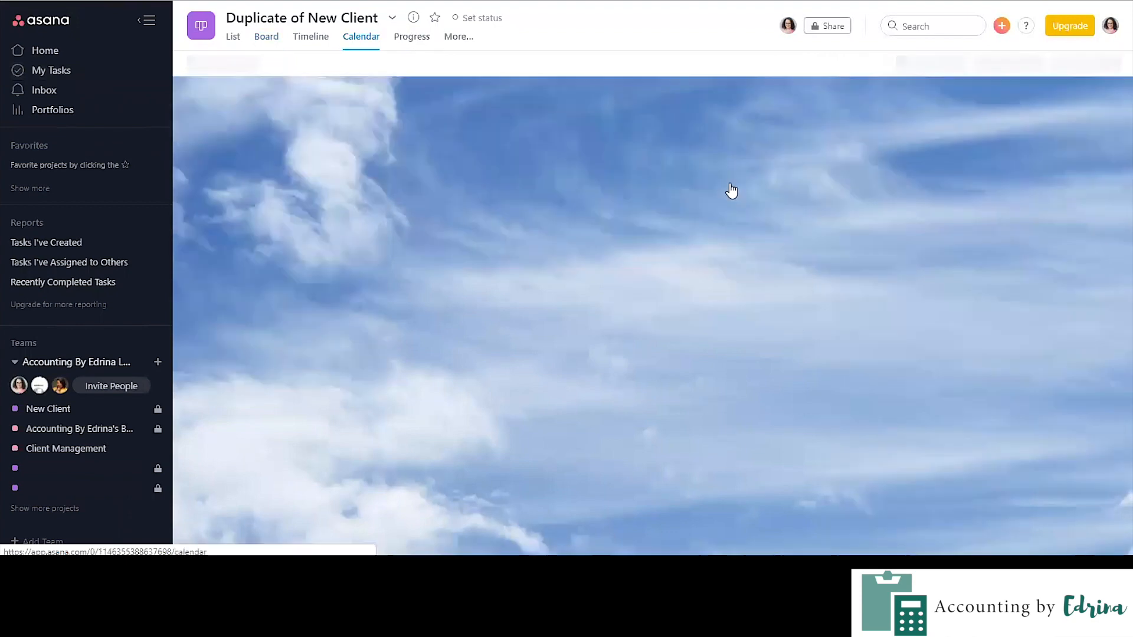
# Include weekends in the November 2019 project calendar and save the calendar layout as the project's default view
pyautogui.scroll(-3, 874, 147)
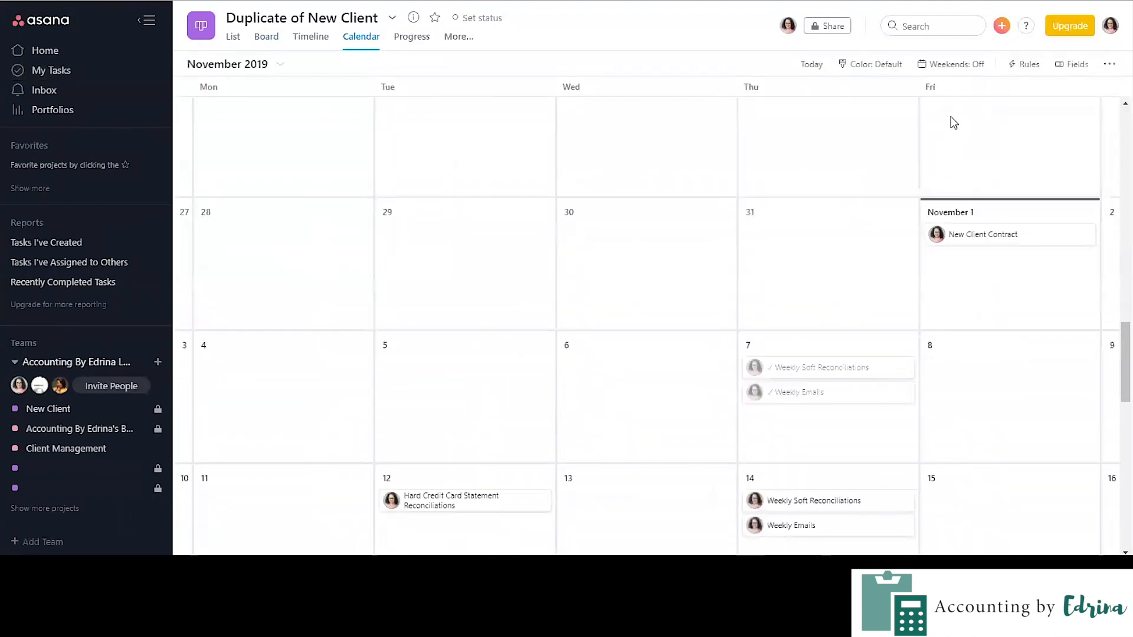
pyautogui.click(948, 67)
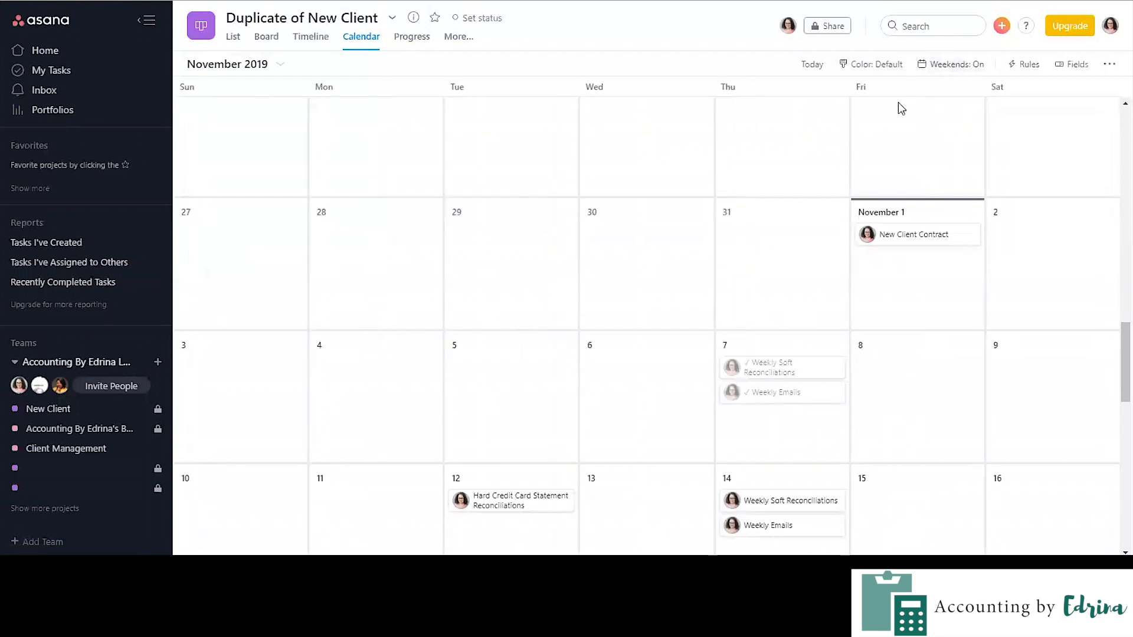
pyautogui.click(391, 18)
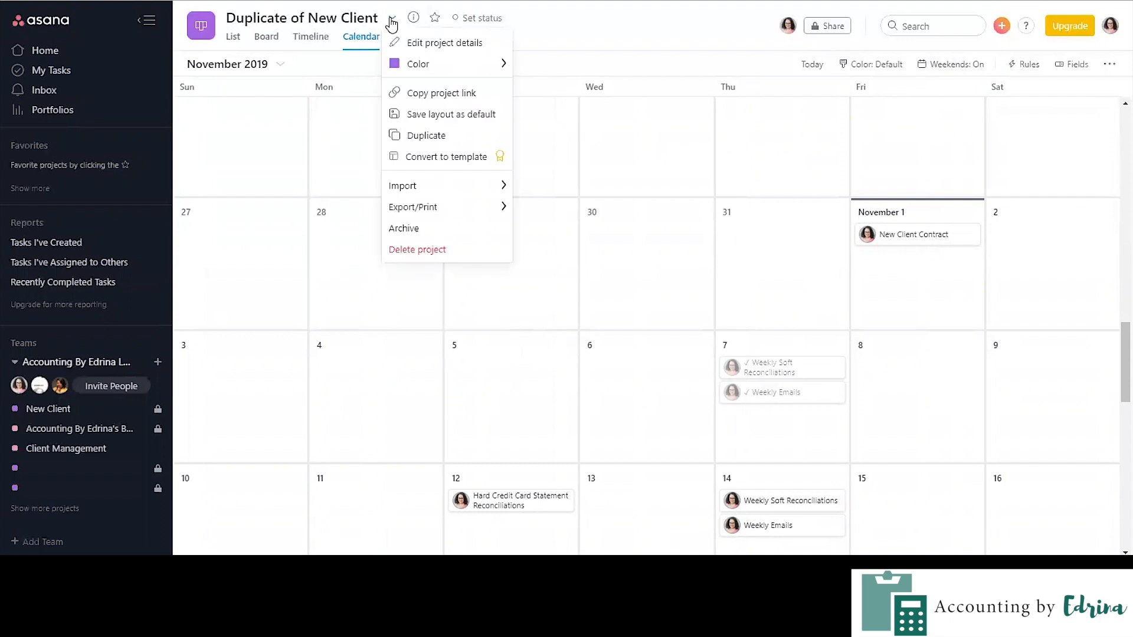
pyautogui.click(464, 116)
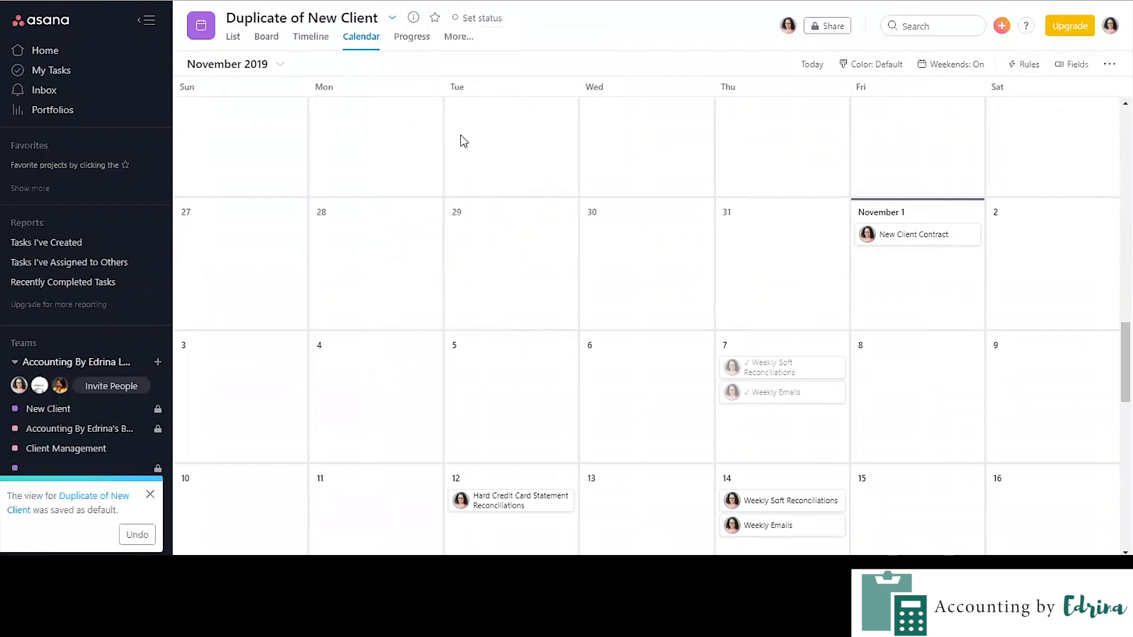
# Switch the project to the board and back to the calendar to check the weekend setting in November 2019
pyautogui.click(267, 45)
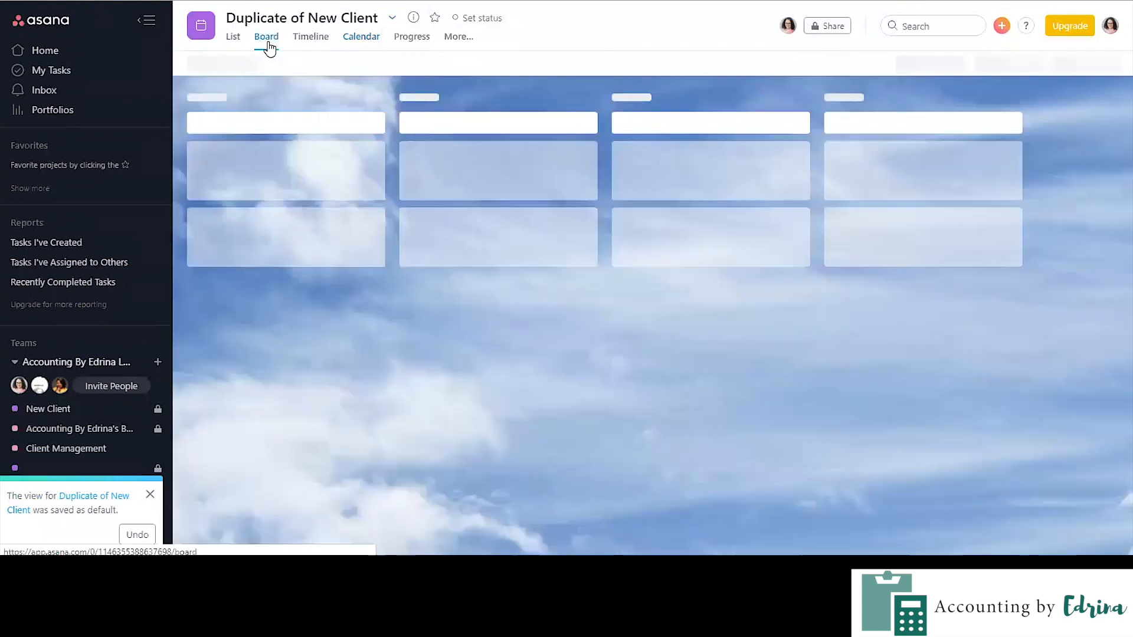
pyautogui.click(357, 42)
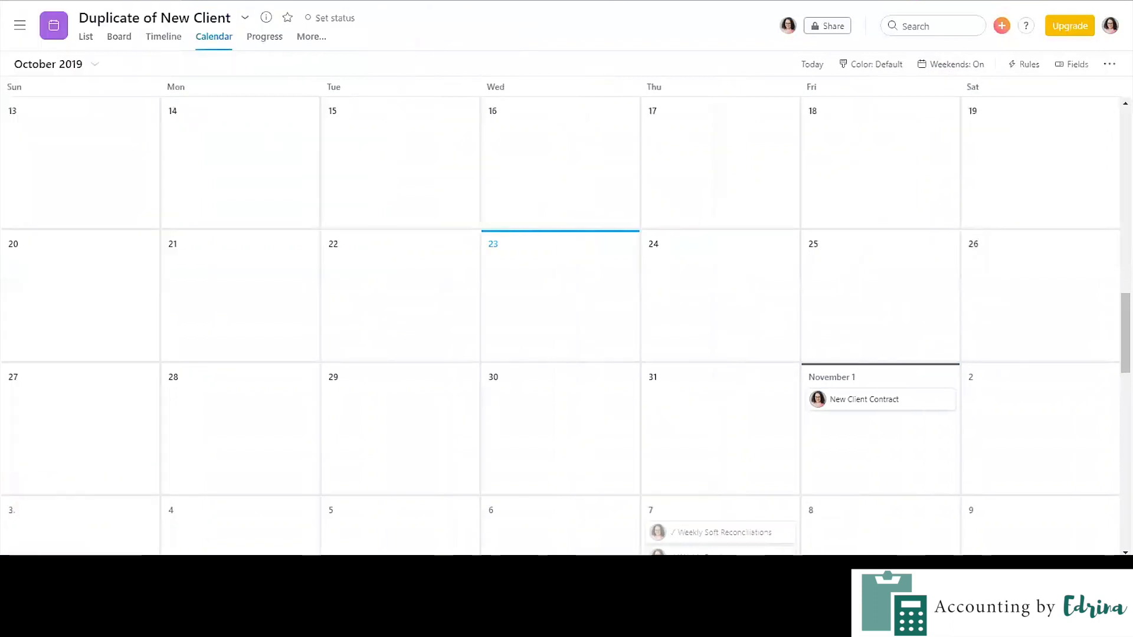
pyautogui.scroll(-3, 526, 307)
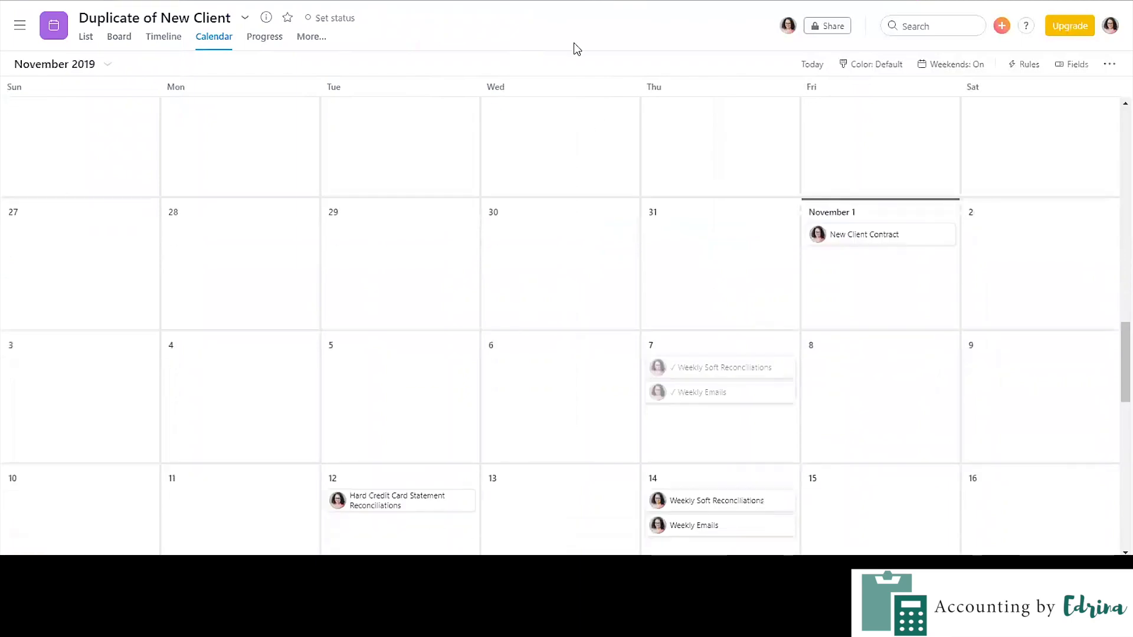